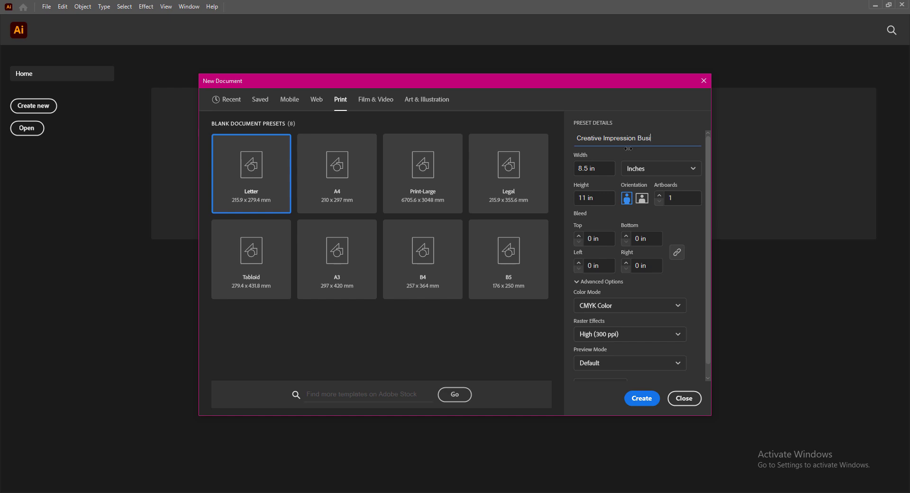
# Step: Create a print document named Creative Impression Business Card Design, 3.5 by 2 in, with two artboards and 0.125 in bleed
pyautogui.write('sign')
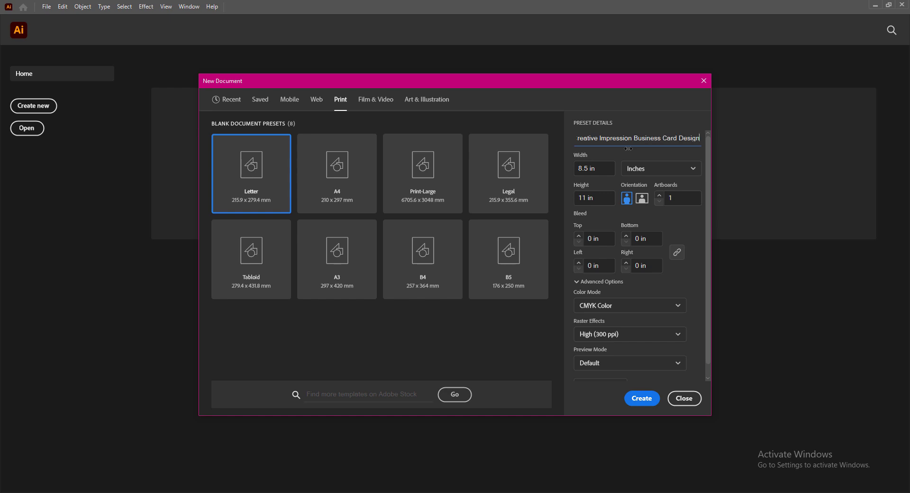
pyautogui.click(595, 174)
pyautogui.write('3.5')
pyautogui.click(598, 198)
pyautogui.write('2')
pyautogui.click(659, 194)
pyautogui.click(599, 239)
pyautogui.write('0.125')
pyautogui.click(641, 398)
pyautogui.click(263, 488)
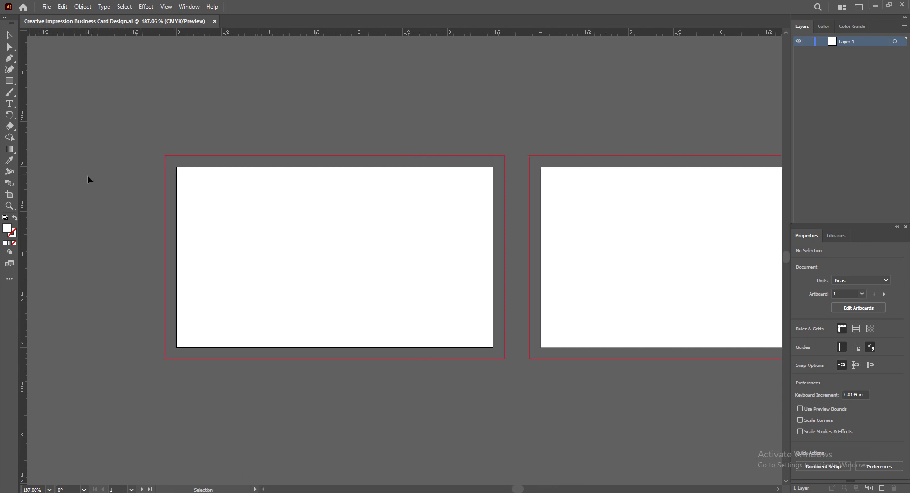
# Step: Draw a rectangle over the first artboard's bleed area and resize it to 3.25 in wide by 1.75 in high
pyautogui.click(10, 81)
pyautogui.moveTo(166, 156)
pyautogui.mouseDown()
pyautogui.moveTo(265, 296)
pyautogui.moveTo(505, 359)
pyautogui.mouseUp()
pyautogui.click(868, 278)
pyautogui.press('BackSpace')
pyautogui.write('2')
pyautogui.click(878, 291)
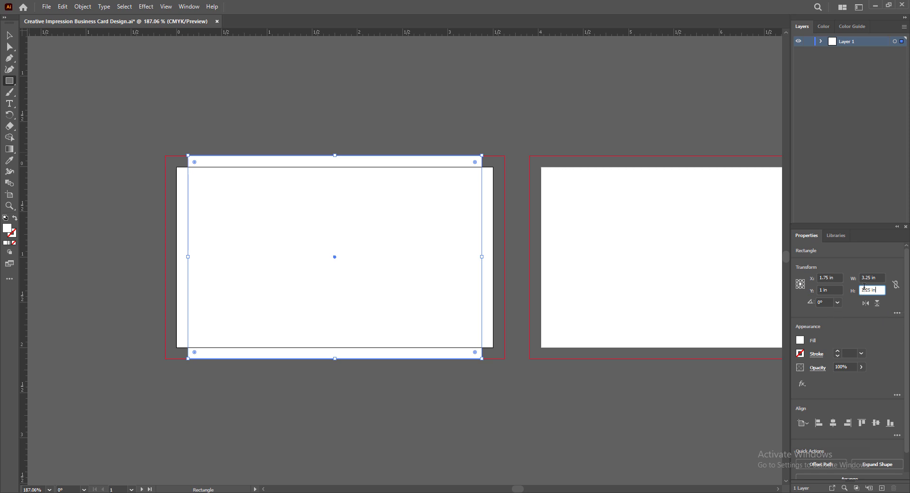
pyautogui.doubleClick(865, 290)
pyautogui.write('1.75 in')
pyautogui.press('Return')
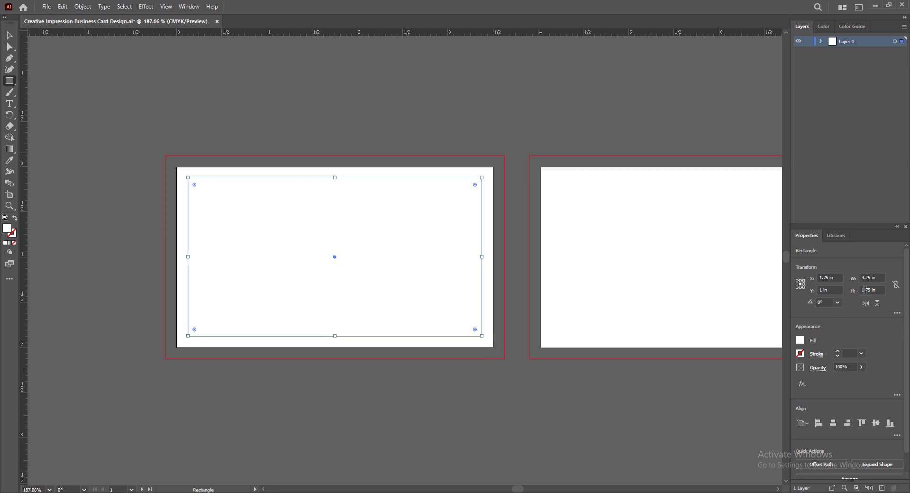
# Step: Convert the rectangle into a margin guide and place a matching guide copy on the second artboard
pyautogui.rightClick(248, 176)
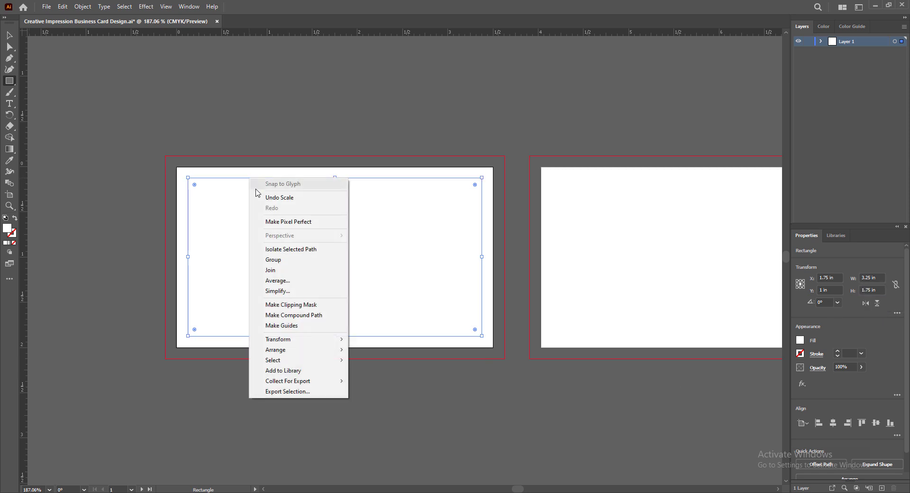
pyautogui.click(284, 327)
pyautogui.press('v')
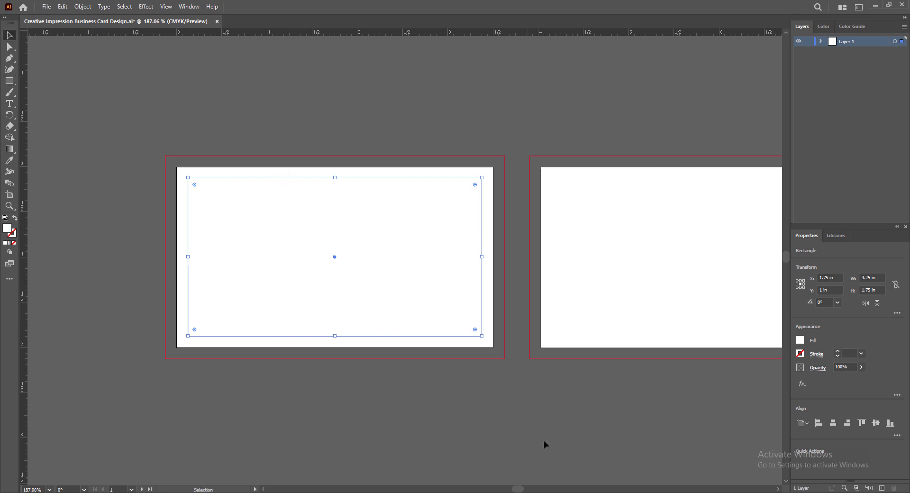
pyautogui.hscroll(3, 709, 462)
pyautogui.moveTo(177, 180); pyautogui.dragTo(539, 179)
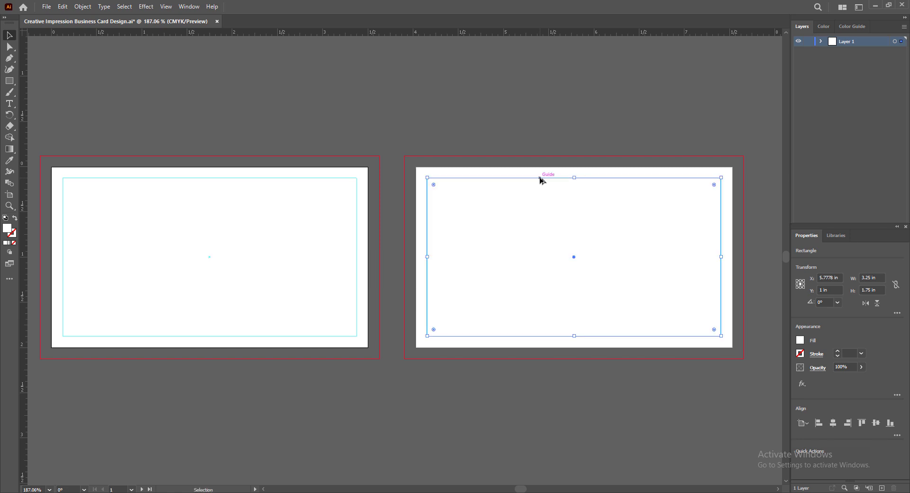
pyautogui.hotkey('ctrl', '5')
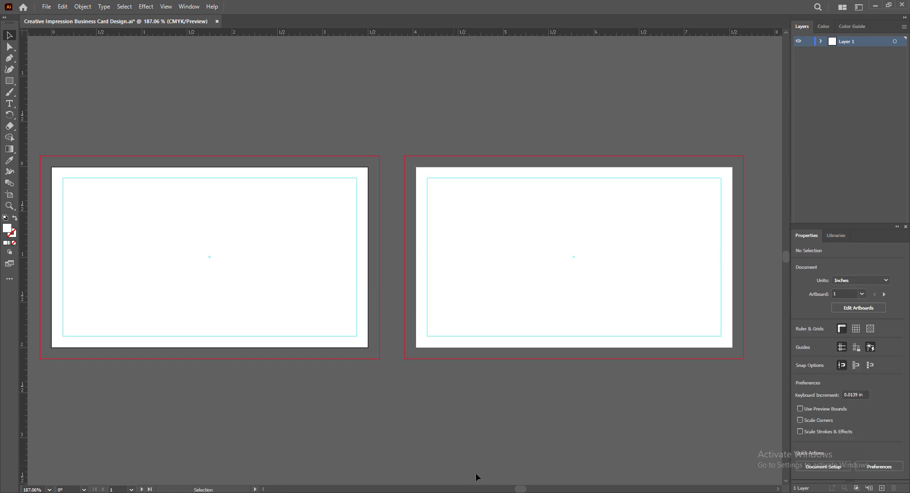
# Step: Draw a white 3.75 by 2.25 in rectangle covering the first artboard out to its bleed lines
pyautogui.hscroll(-4, 474, 473)
pyautogui.press('m')
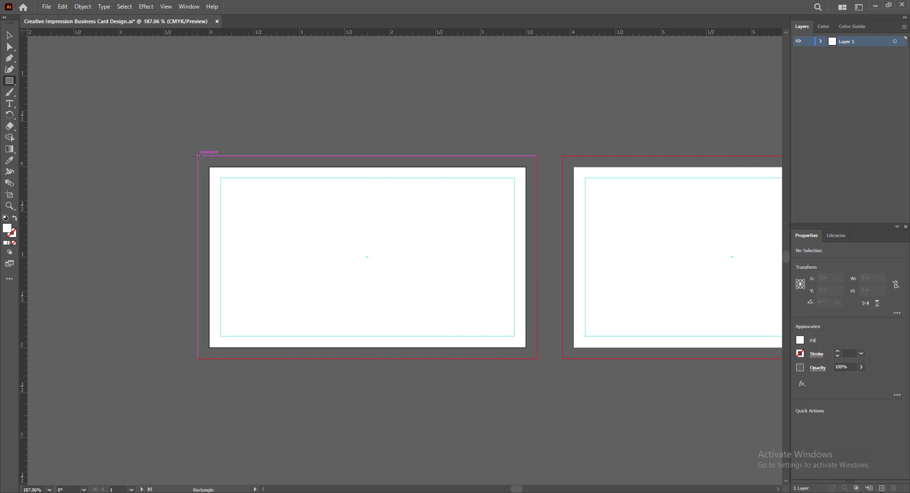
pyautogui.moveTo(198, 155)
pyautogui.mouseDown()
pyautogui.moveTo(457, 338)
pyautogui.moveTo(545, 351)
pyautogui.moveTo(537, 358)
pyautogui.mouseUp()
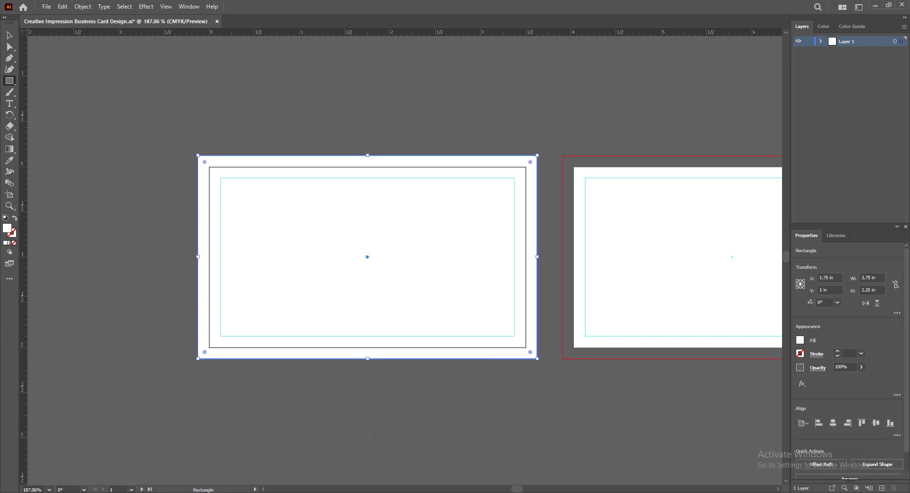
pyautogui.press('v')
# Step: Inspect how the white rectangle's edges and corners line up with the first artboard's bleed lines
pyautogui.scroll(6, 243, 187)
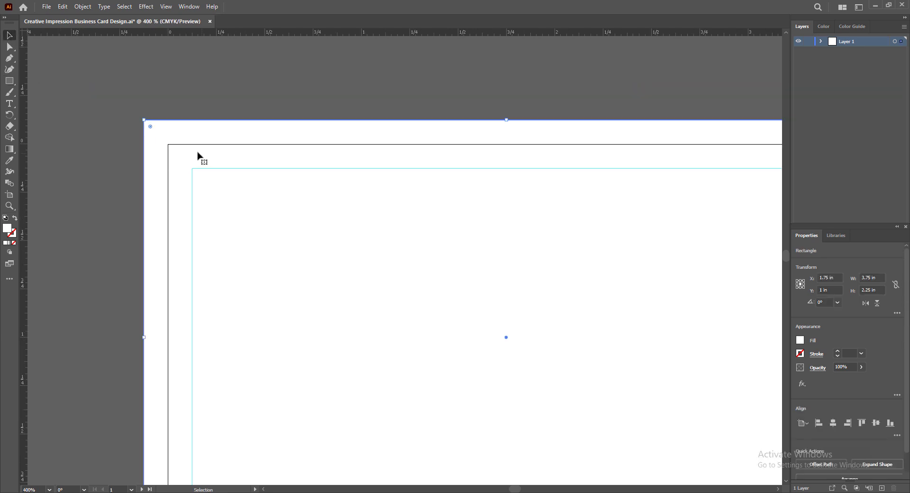
pyautogui.scroll(-4, 147, 119)
pyautogui.hscroll(2, 388, 448)
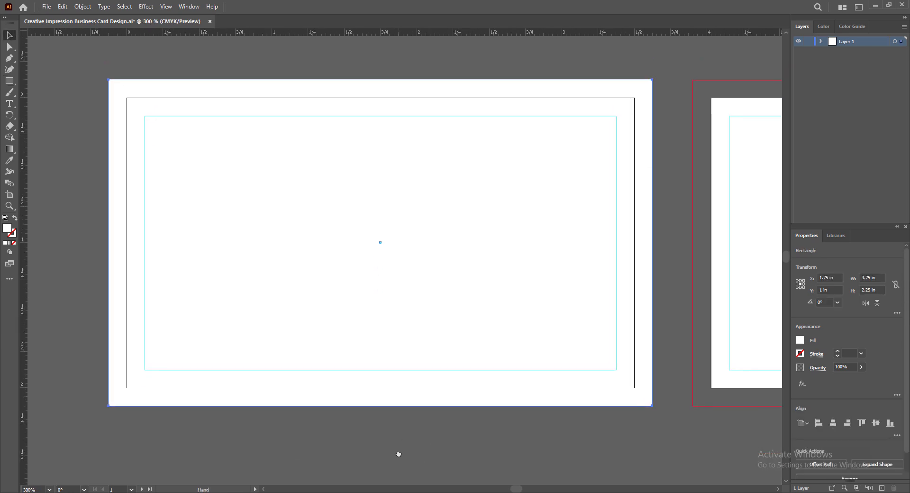
pyautogui.scroll(3, 140, 414)
pyautogui.scroll(-4, 140, 414)
pyautogui.click(175, 450)
pyautogui.scroll(4, 118, 399)
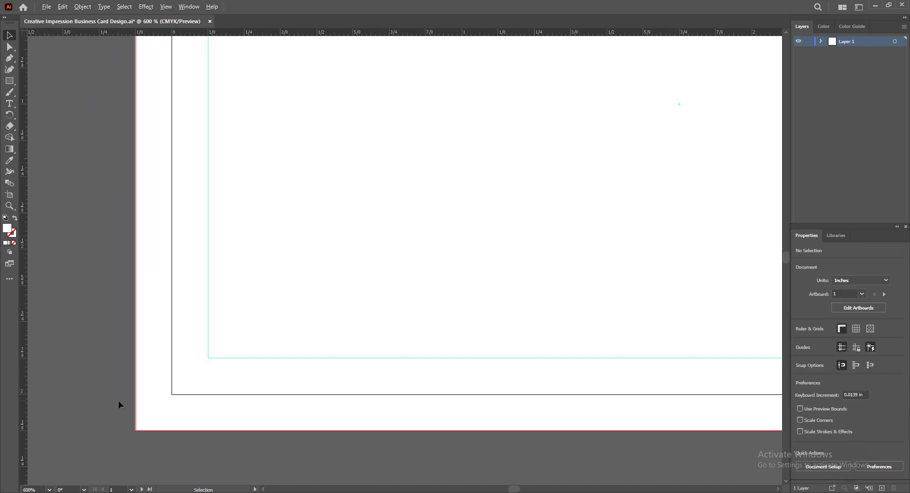
pyautogui.click(160, 406)
pyautogui.scroll(-3, 160, 405)
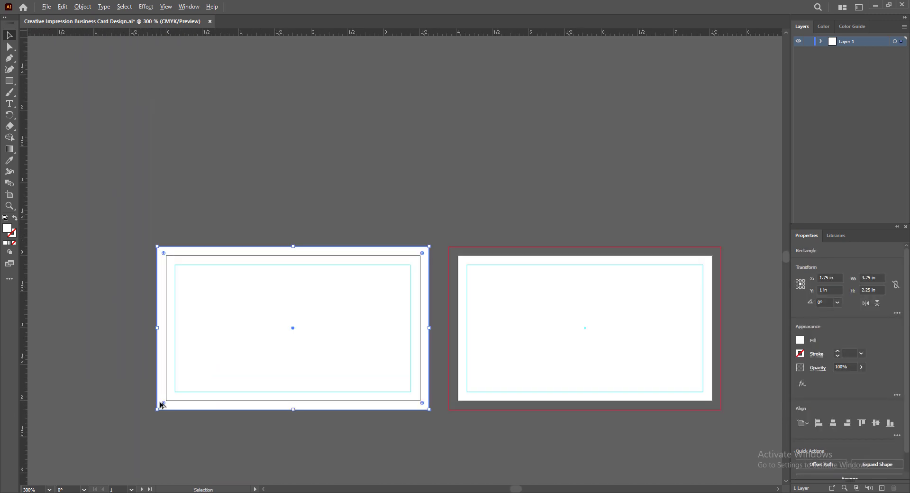
pyautogui.scroll(2, 318, 332)
pyautogui.scroll(-2, 363, 349)
pyautogui.moveTo(311, 335); pyautogui.dragTo(414, 374)
pyautogui.scroll(1, 414, 373)
pyautogui.moveTo(360, 344); pyautogui.dragTo(400, 381)
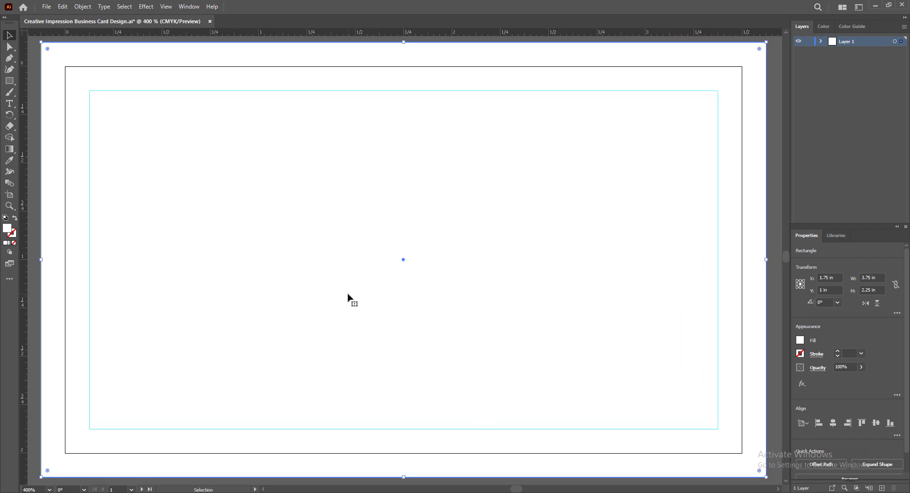
# Step: Set the zoom level to 350%, deselect the rectangle and save the document
pyautogui.click(30, 489)
pyautogui.write('350')
pyautogui.press('Return')
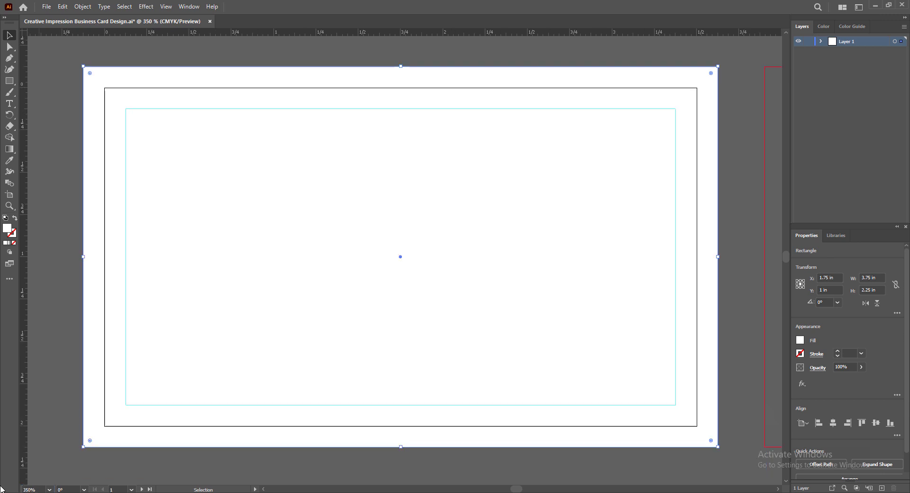
pyautogui.click(394, 475)
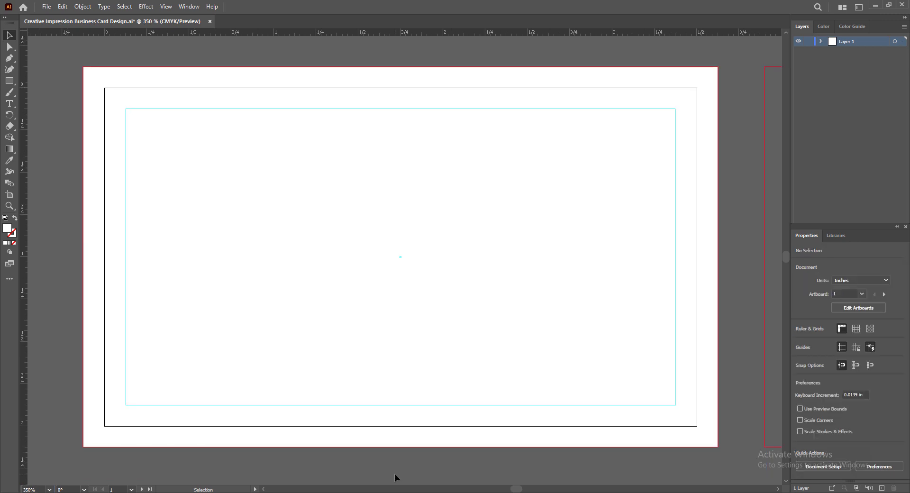
pyautogui.hotkey('ctrl', 's')
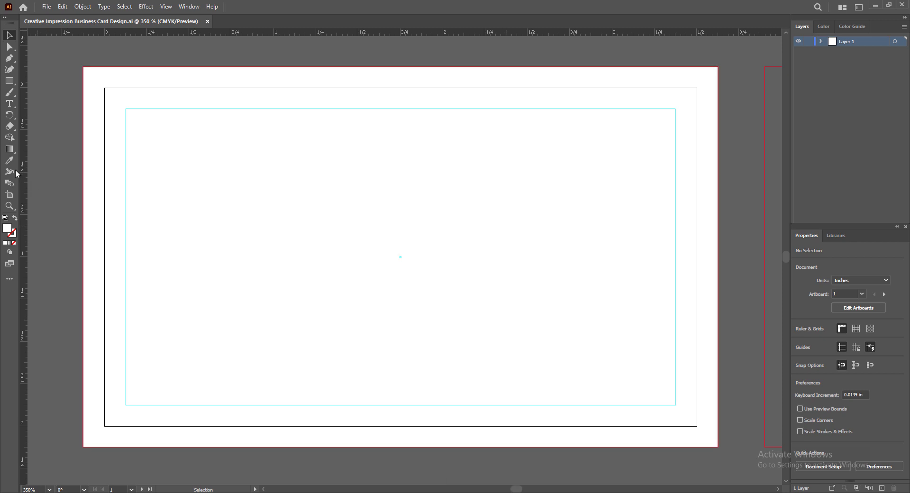
# Step: Draw a rectangle about 2.25 by 2.13 in over the right part of the card and fill it with dark purple #0E0021
pyautogui.click(10, 81)
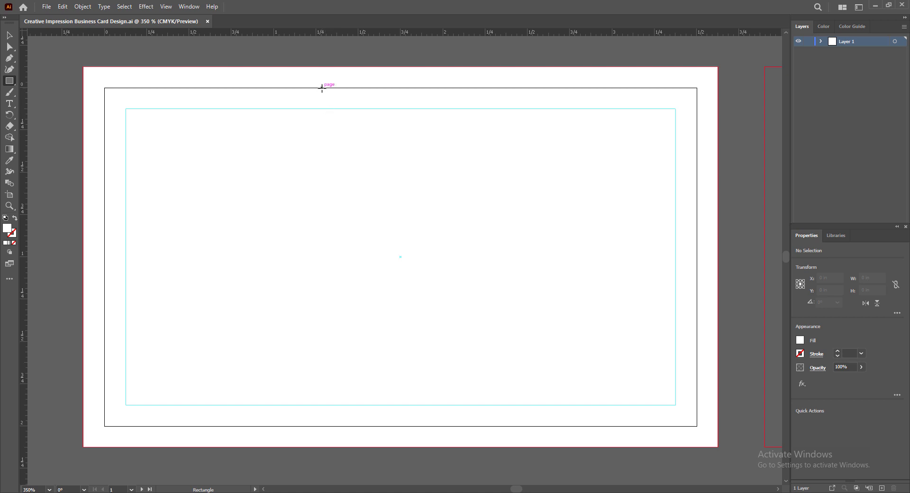
pyautogui.moveTo(321, 88); pyautogui.dragTo(703, 445)
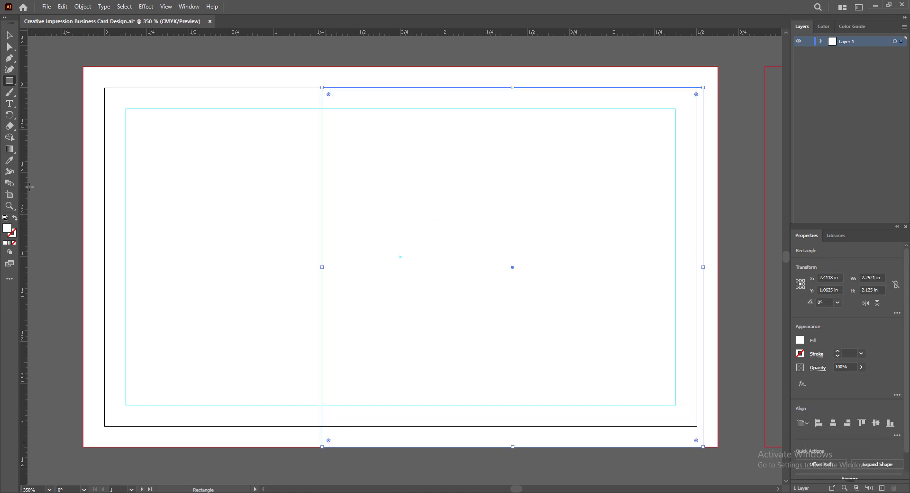
pyautogui.doubleClick(7, 227)
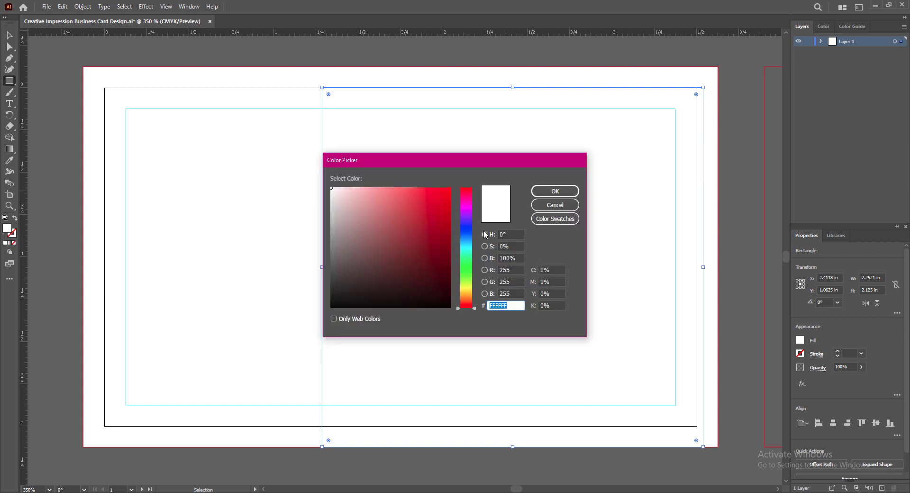
pyautogui.click(466, 217)
pyautogui.click(449, 265)
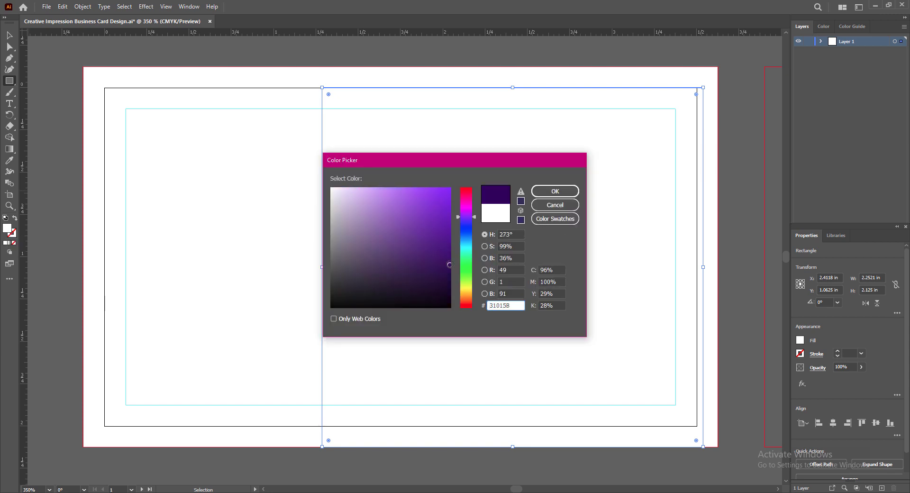
pyautogui.click(450, 283)
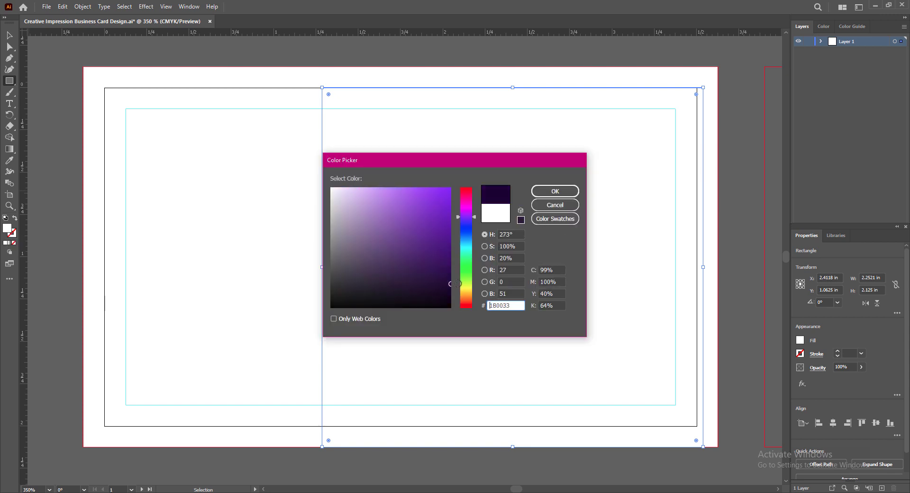
pyautogui.click(466, 219)
pyautogui.click(450, 286)
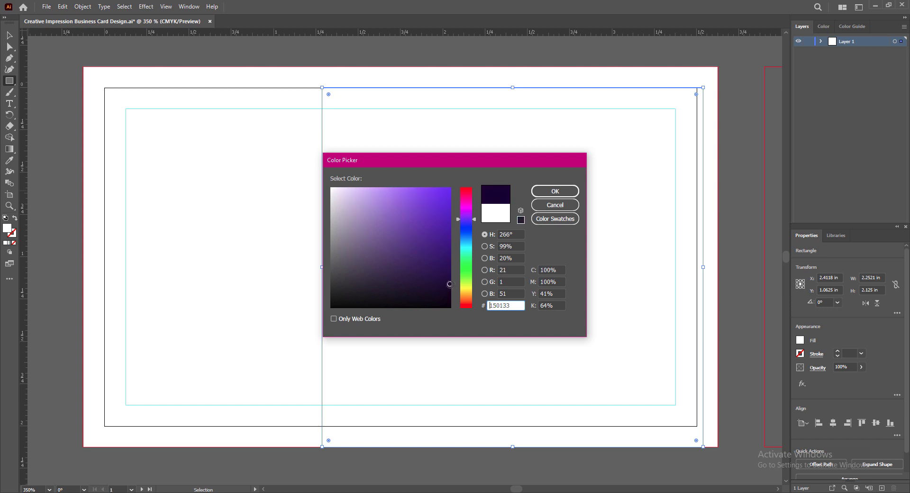
pyautogui.click(556, 191)
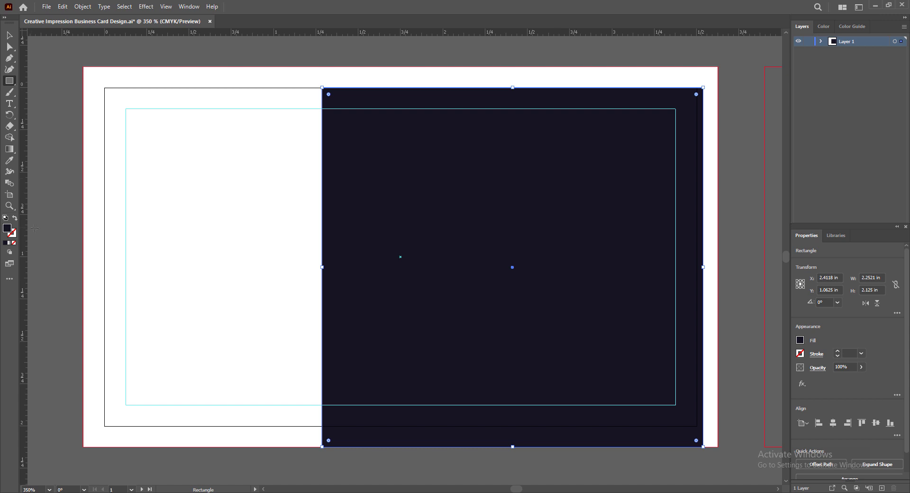
# Step: Change the rectangle's fill hue to a very dark maroon, about #1E000E
pyautogui.doubleClick(7, 230)
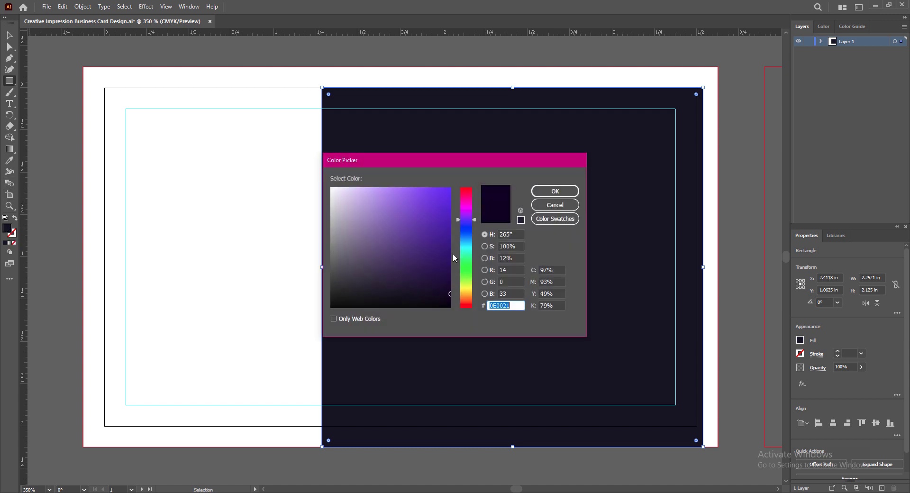
pyautogui.click(474, 205)
pyautogui.moveTo(474, 203); pyautogui.dragTo(474, 194)
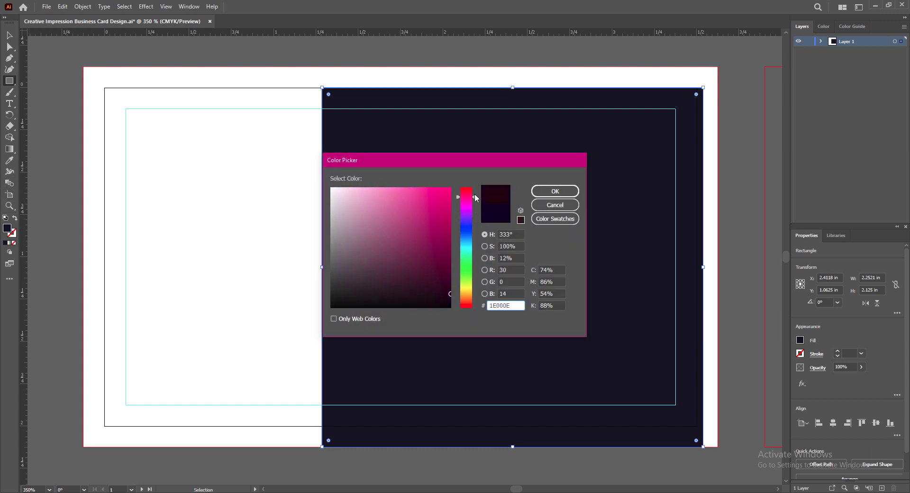
pyautogui.click(555, 191)
# Step: Move the maroon rectangle against the right bleed edge and pull its left side in to X 1.5 in
pyautogui.click(9, 35)
pyautogui.click(102, 213)
pyautogui.click(457, 195)
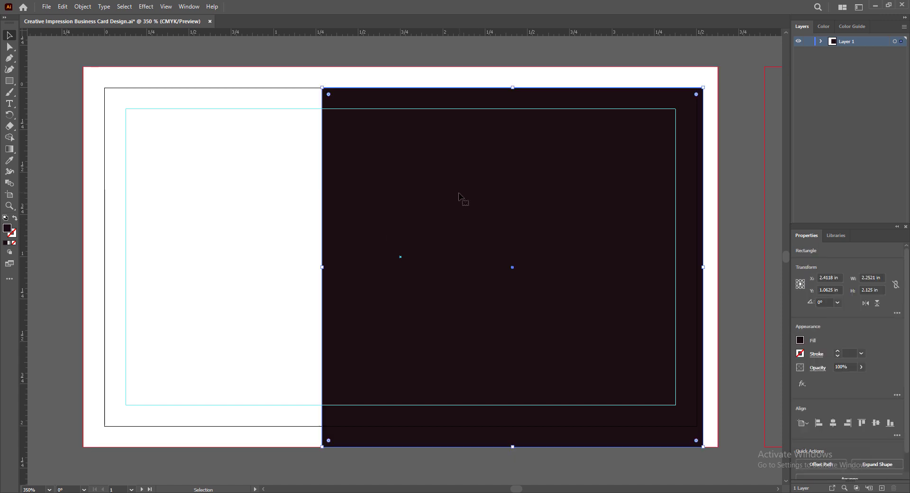
pyautogui.moveTo(454, 194); pyautogui.dragTo(470, 194)
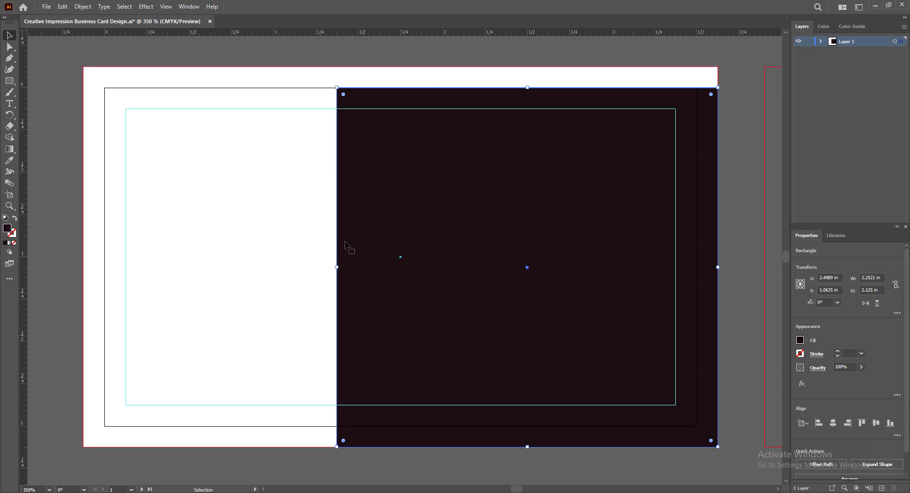
pyautogui.moveTo(336, 267); pyautogui.dragTo(357, 261)
# Step: Slant the maroon shape's left side by moving its top-left anchor point horizontally to X about 2.41 in
pyautogui.press('a')
pyautogui.click(359, 89)
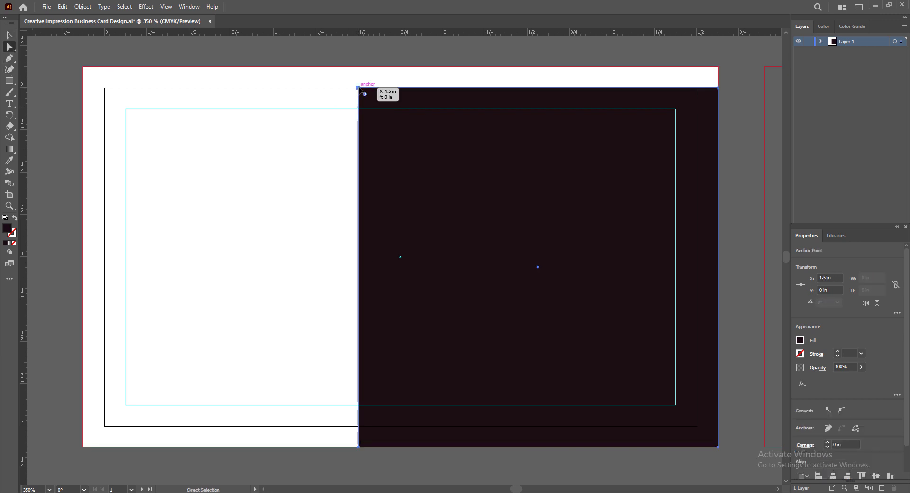
pyautogui.moveTo(358, 88); pyautogui.dragTo(512, 89)
pyautogui.press('v')
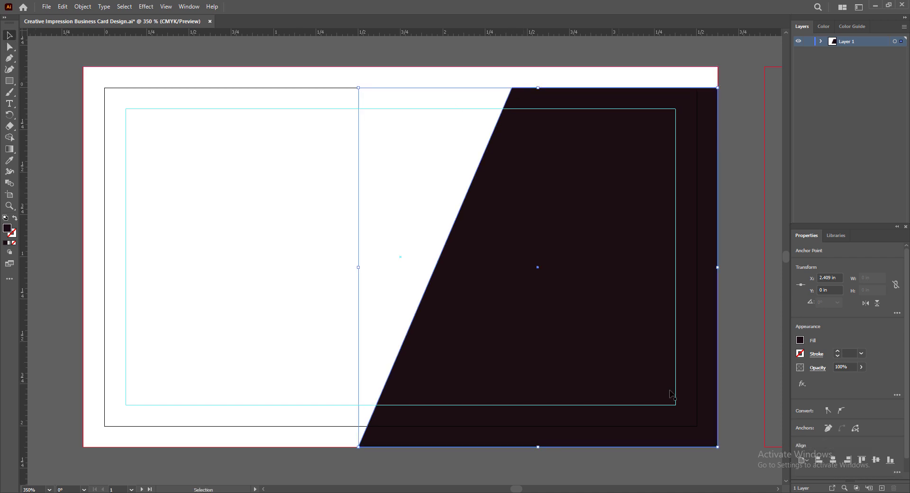
pyautogui.click(742, 366)
# Step: Draw a matching maroon strip about 1.94 in wide in the card's bottom-left bleed corner and reduce its height to 0.25 in
pyautogui.press('m')
pyautogui.moveTo(83, 382); pyautogui.dragTo(411, 446)
pyautogui.click(9, 35)
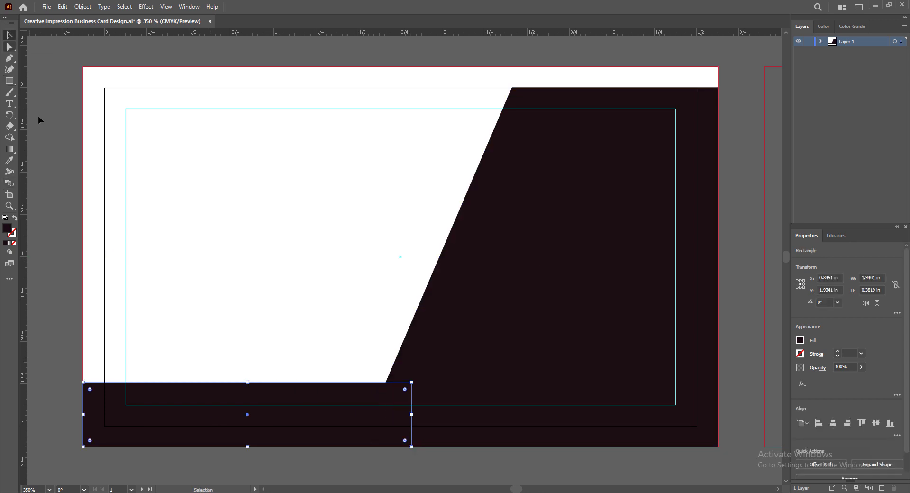
pyautogui.moveTo(247, 382); pyautogui.dragTo(247, 406)
pyautogui.click(464, 466)
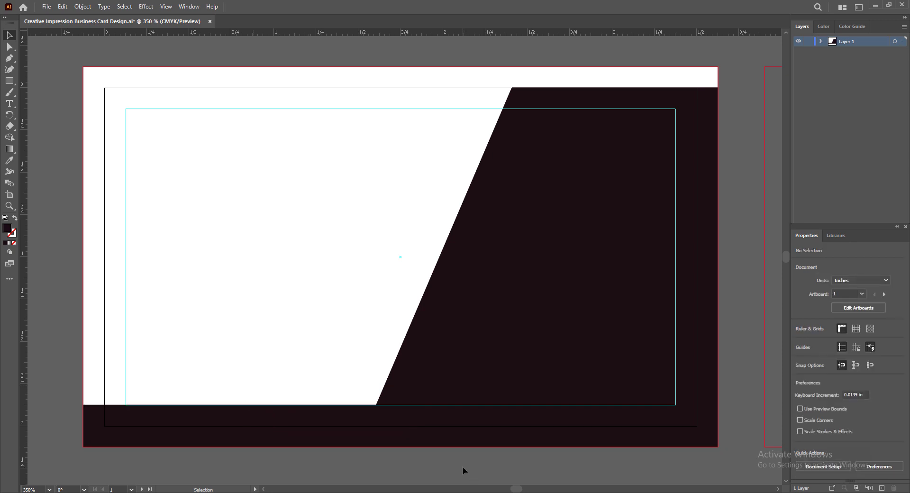
pyautogui.click(277, 437)
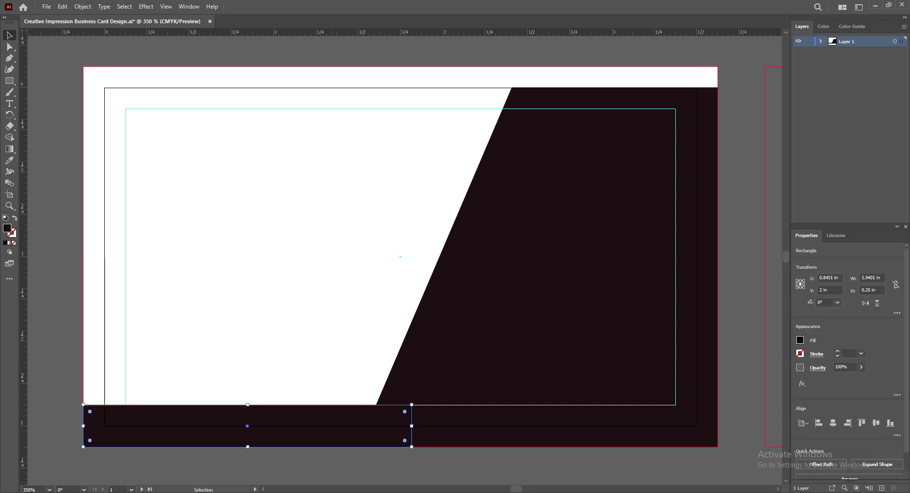
pyautogui.press('Down')
pyautogui.click(461, 471)
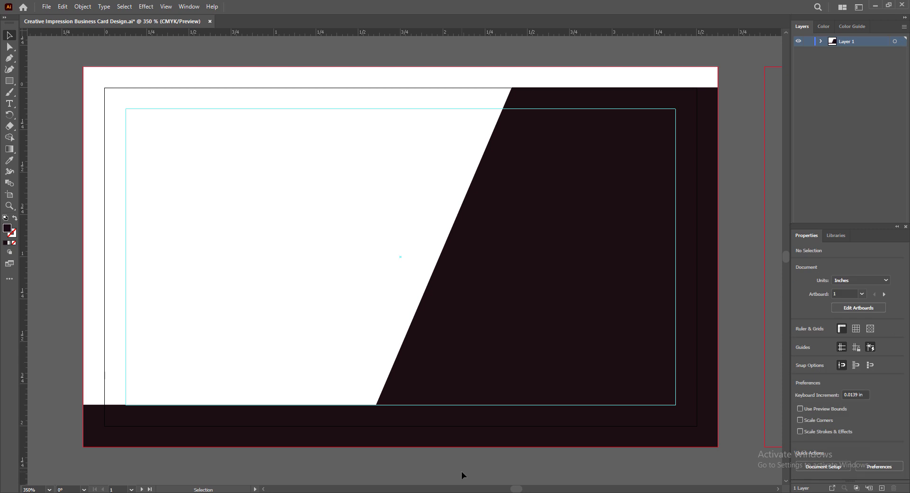
# Step: Save the file, and draw a round-cornered maroon bar about 1.49 by 0.34 in on the upper white area of the card
pyautogui.hotkey('ctrl', 's')
pyautogui.moveTo(12, 84); pyautogui.dragTo(48, 82)
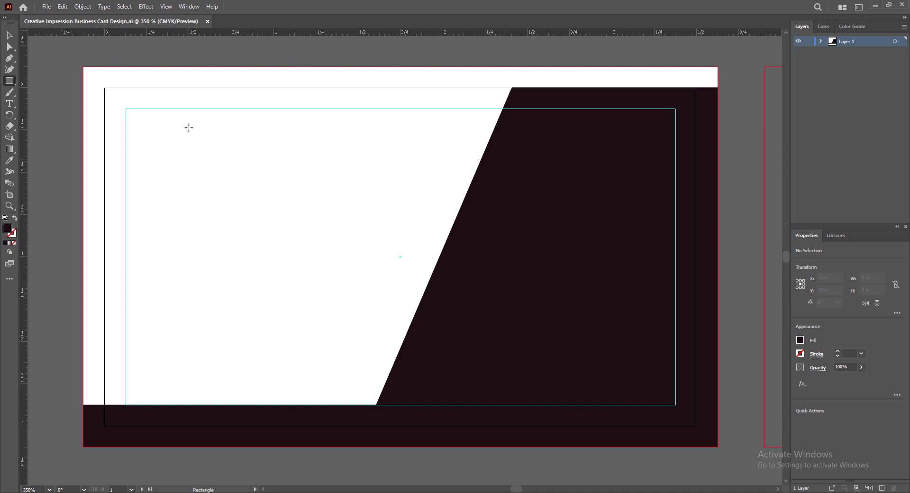
pyautogui.moveTo(189, 127); pyautogui.dragTo(440, 183)
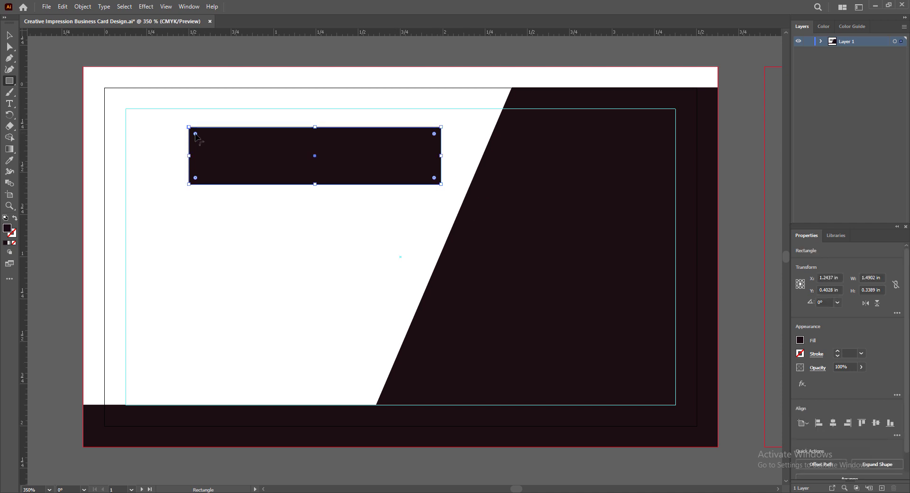
pyautogui.moveTo(195, 135); pyautogui.dragTo(204, 142)
pyautogui.press('v')
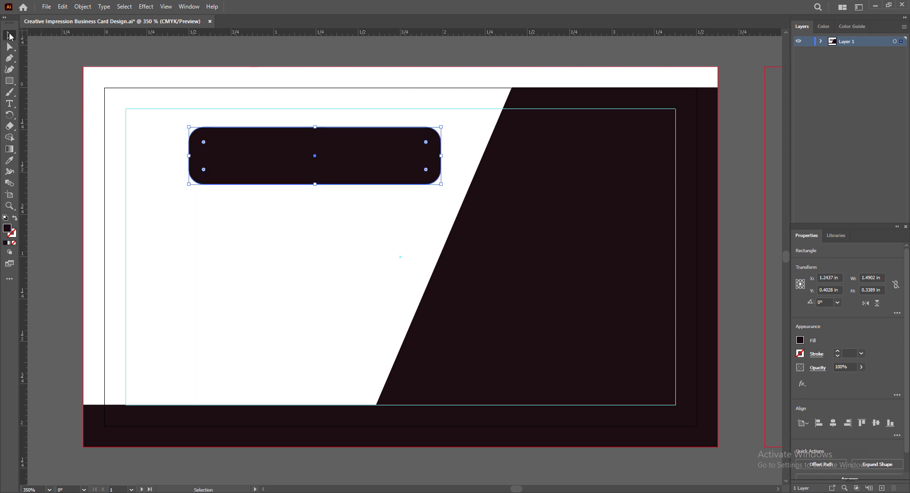
# Step: Move the bar against the top margin guide across the slanted edge, stretched to about 1.5 in wide, and save the file
pyautogui.click(278, 57)
pyautogui.moveTo(282, 160); pyautogui.dragTo(412, 143)
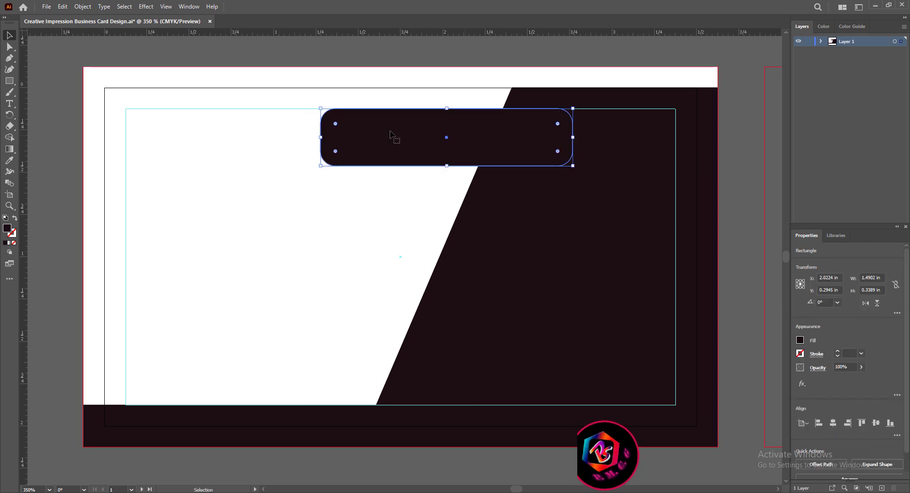
pyautogui.moveTo(320, 136)
pyautogui.mouseDown()
pyautogui.moveTo(308, 137)
pyautogui.moveTo(319, 137)
pyautogui.mouseUp()
pyautogui.click(387, 212)
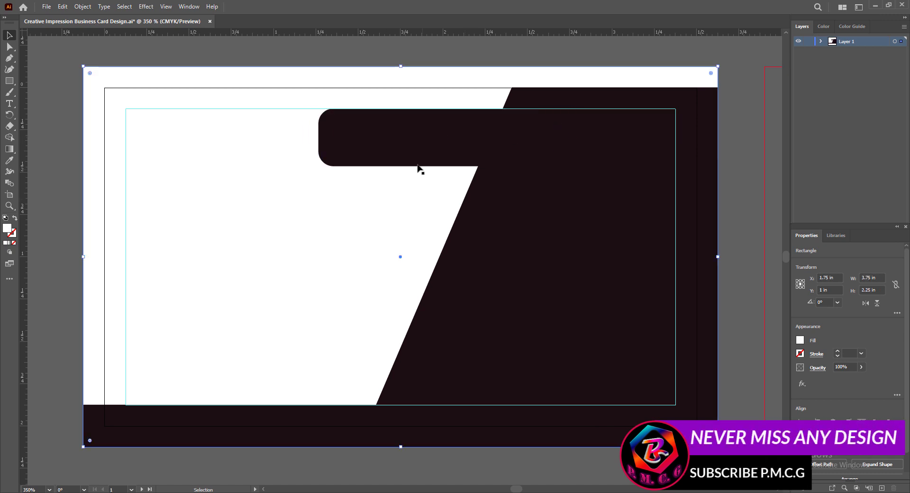
pyautogui.hotkey('ctrl', 's')
# Step: Set all four corner radii of the maroon bar to 0.125 in
pyautogui.click(357, 156)
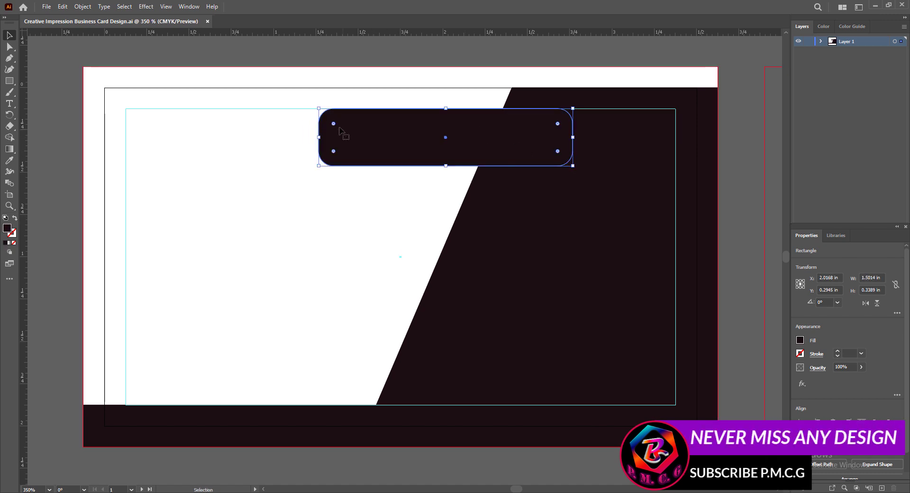
pyautogui.moveTo(334, 126); pyautogui.dragTo(338, 133)
pyautogui.hotkey('ctrl', 'z')
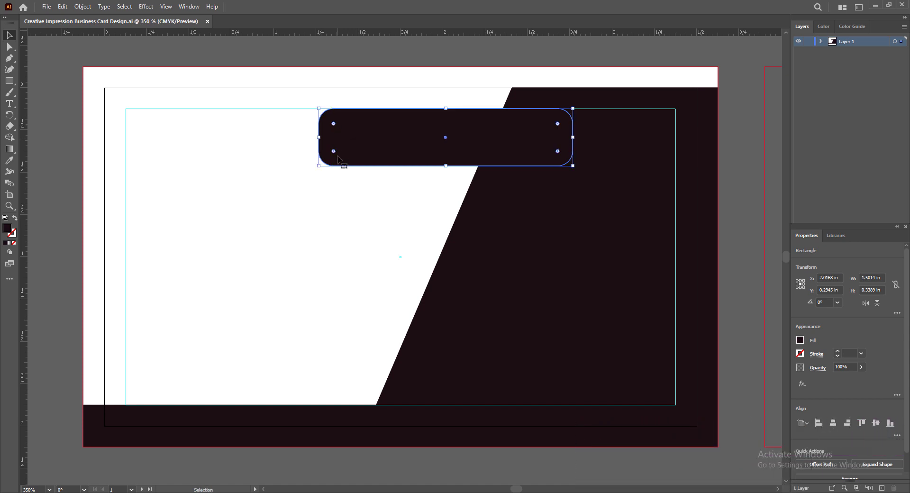
pyautogui.click(10, 82)
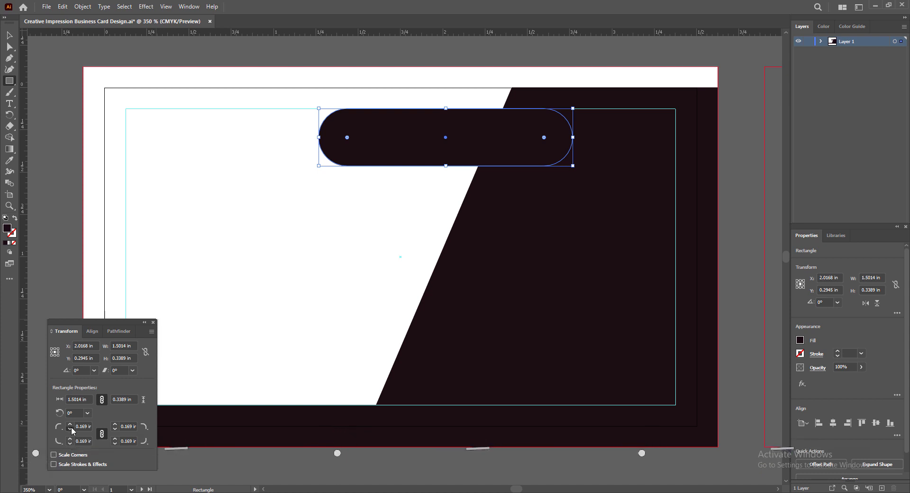
pyautogui.click(70, 429)
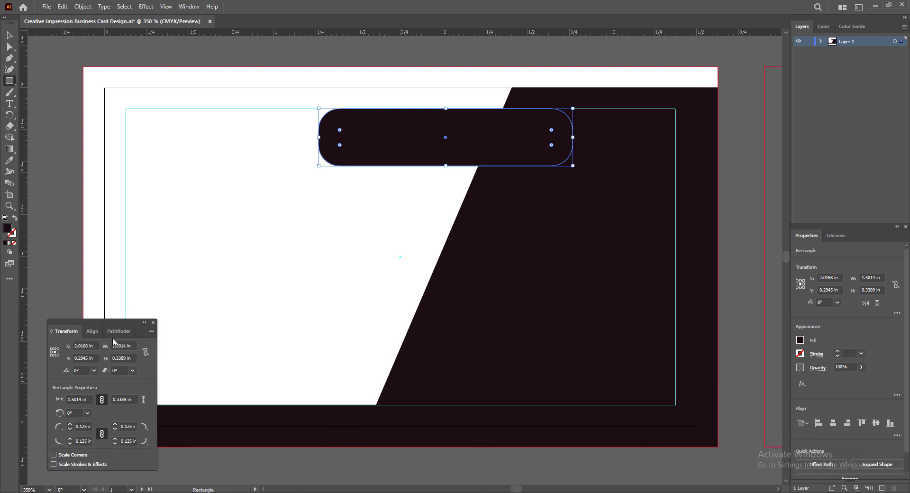
# Step: Dock the floating Transform, Align and Pathfinder panel group beside Properties and return to the Properties view
pyautogui.moveTo(98, 324); pyautogui.dragTo(814, 226)
pyautogui.click(808, 237)
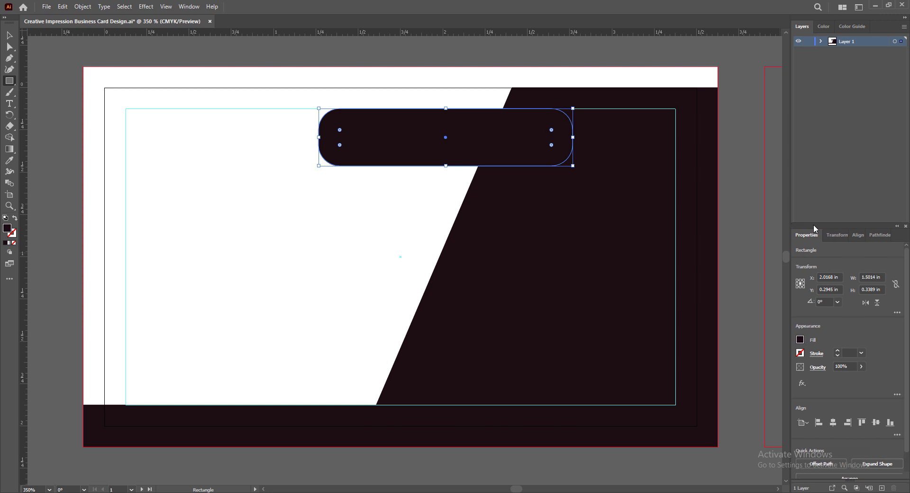
pyautogui.click(832, 237)
pyautogui.click(854, 235)
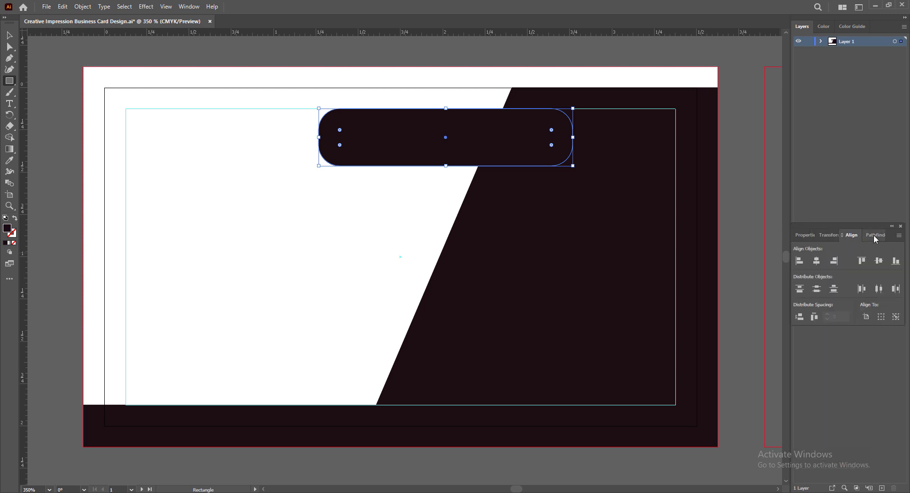
pyautogui.click(873, 234)
pyautogui.click(808, 235)
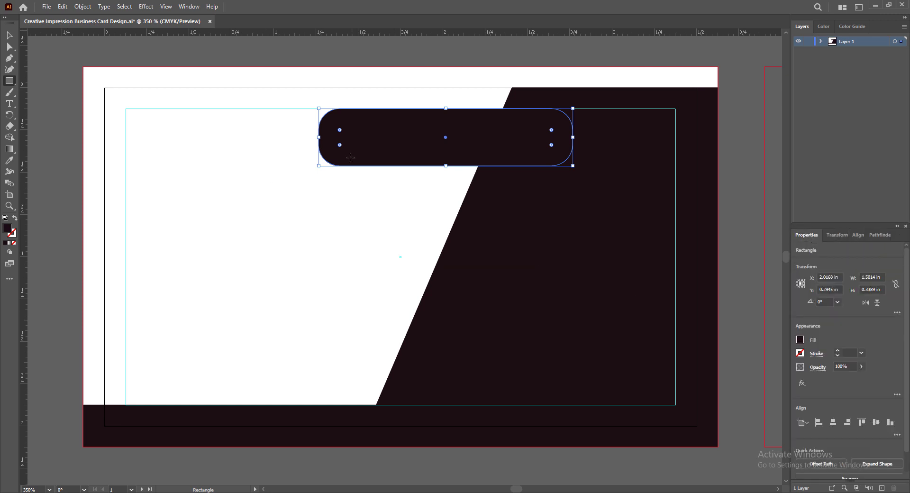
# Step: Draw a circle about 0.59 in in diameter on the white area below and left of the bar
pyautogui.click(11, 36)
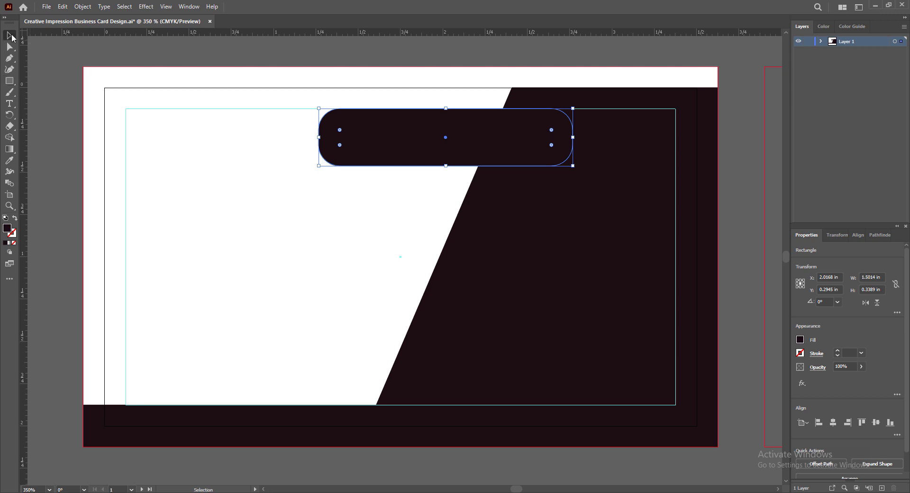
pyautogui.click(65, 150)
pyautogui.click(82, 258)
pyautogui.click(60, 227)
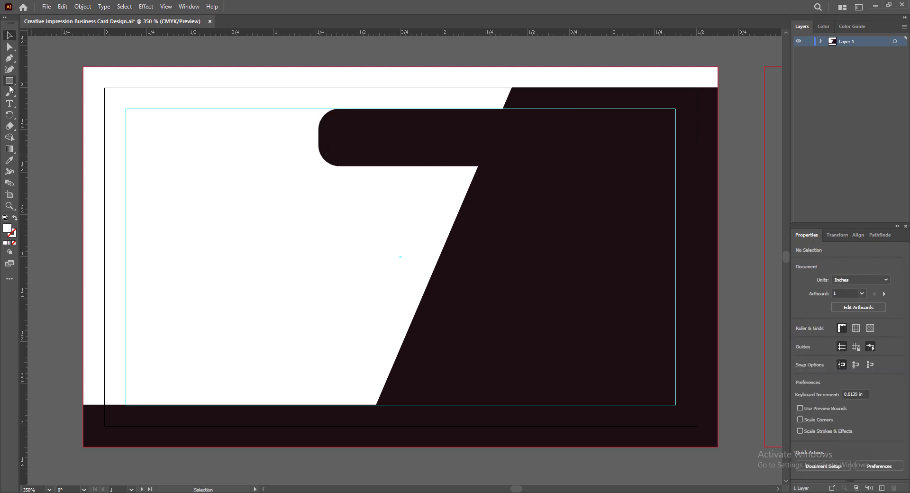
pyautogui.moveTo(10, 88); pyautogui.dragTo(52, 99)
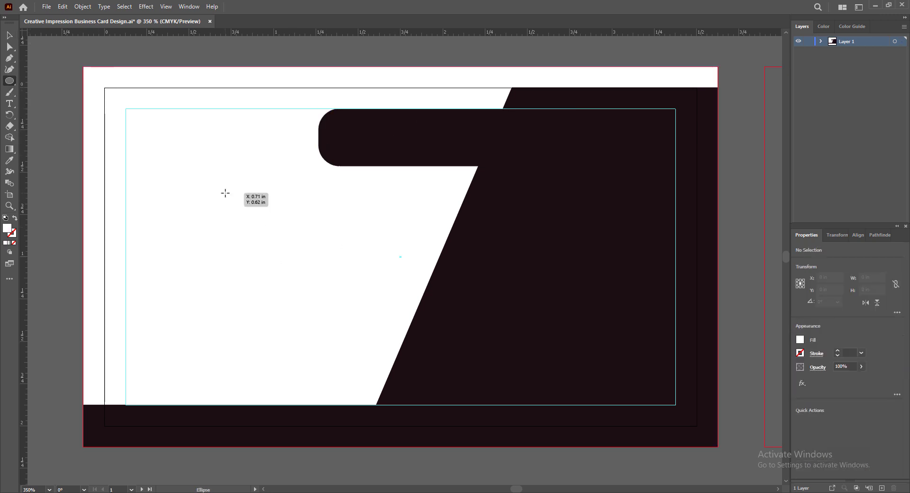
pyautogui.moveTo(225, 193); pyautogui.dragTo(326, 293)
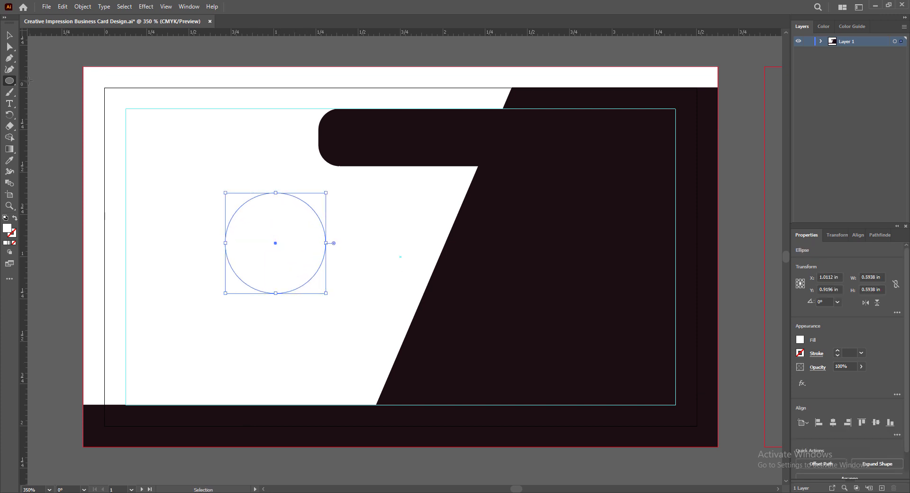
# Step: Fill the circle with the dark maroon sampled from the bar and deselect it
pyautogui.click(10, 161)
pyautogui.click(350, 133)
pyautogui.press('v')
pyautogui.click(49, 154)
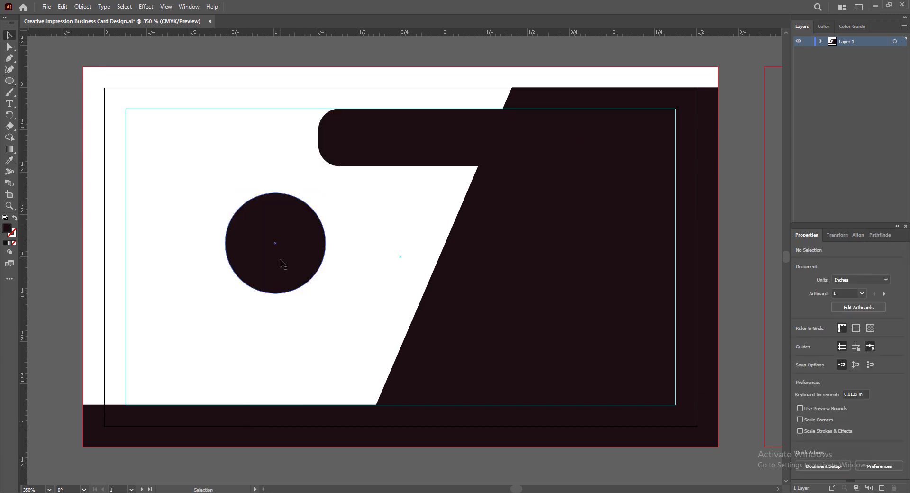
# Step: Move the circle over the bar's left end against the top margin guide, and lower the bar toward the circle's middle
pyautogui.moveTo(279, 272); pyautogui.dragTo(319, 176)
pyautogui.click(432, 157)
pyautogui.moveTo(432, 157); pyautogui.dragTo(432, 170)
pyautogui.click(303, 156)
pyautogui.moveTo(304, 156); pyautogui.dragTo(309, 168)
# Step: Bring the circle to the front and nudge the bar slightly down to line up with the circle's center
pyautogui.rightClick(318, 179)
pyautogui.moveTo(346, 349)
pyautogui.click(448, 350)
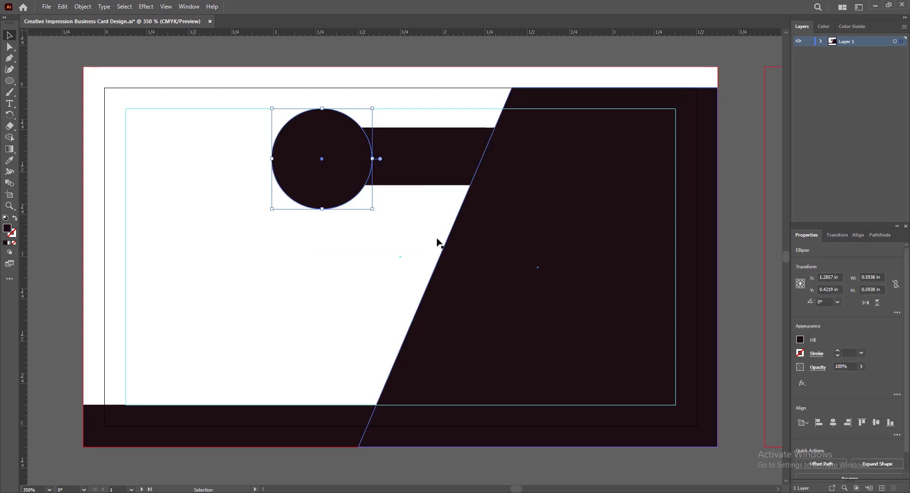
pyautogui.click(433, 168)
pyautogui.press('Down')
pyautogui.click(738, 263)
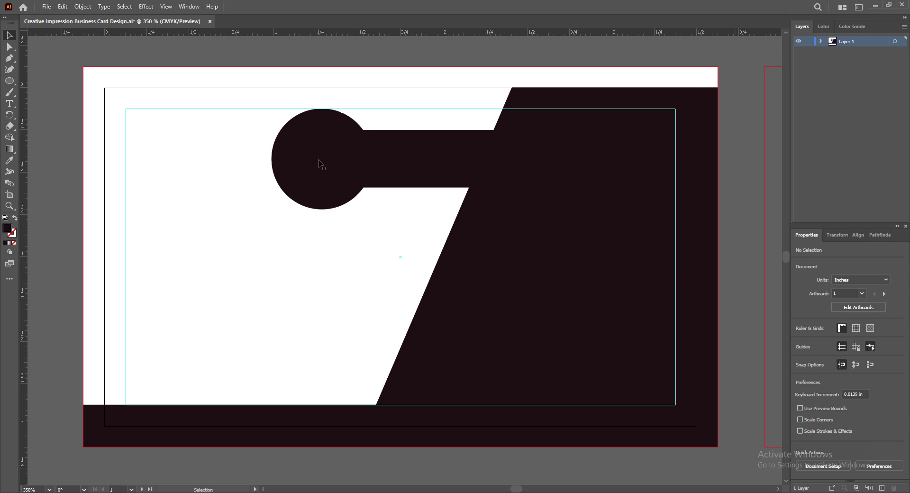
# Step: Enlarge the circle to about 0.63 in in diameter and shift it left to X about 1.17 in
pyautogui.click(316, 180)
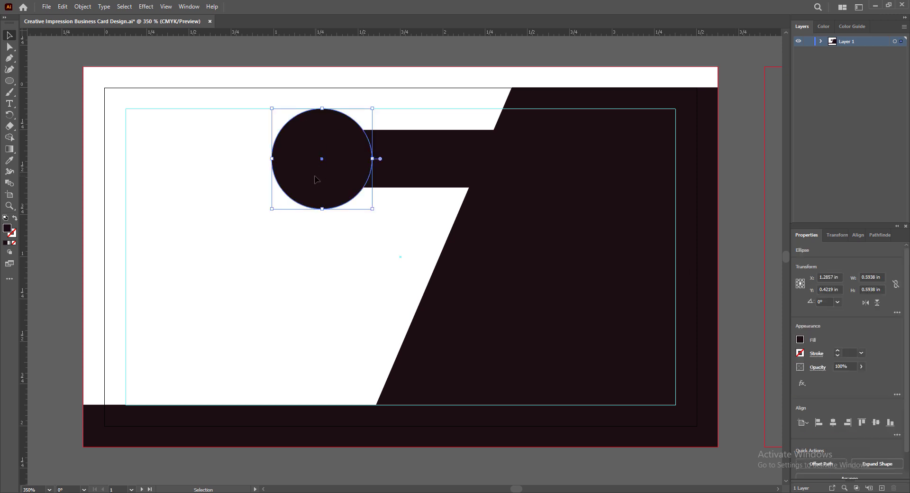
pyautogui.moveTo(271, 209); pyautogui.dragTo(266, 216)
pyautogui.moveTo(318, 161); pyautogui.dragTo(302, 161)
# Step: Increase the bar's height to about 0.39 in and keep it vertically centered on the circle
pyautogui.click(428, 158)
pyautogui.moveTo(445, 130); pyautogui.dragTo(445, 127)
pyautogui.moveTo(445, 190); pyautogui.dragTo(445, 192)
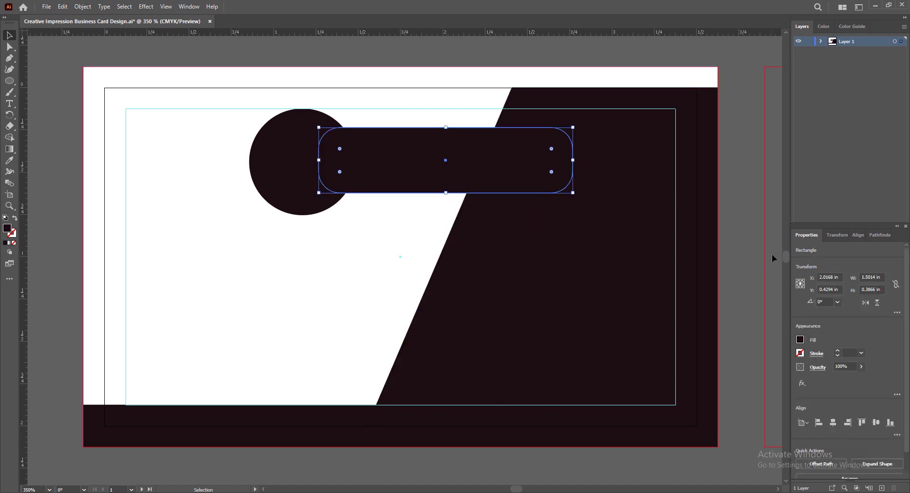
pyautogui.click(739, 251)
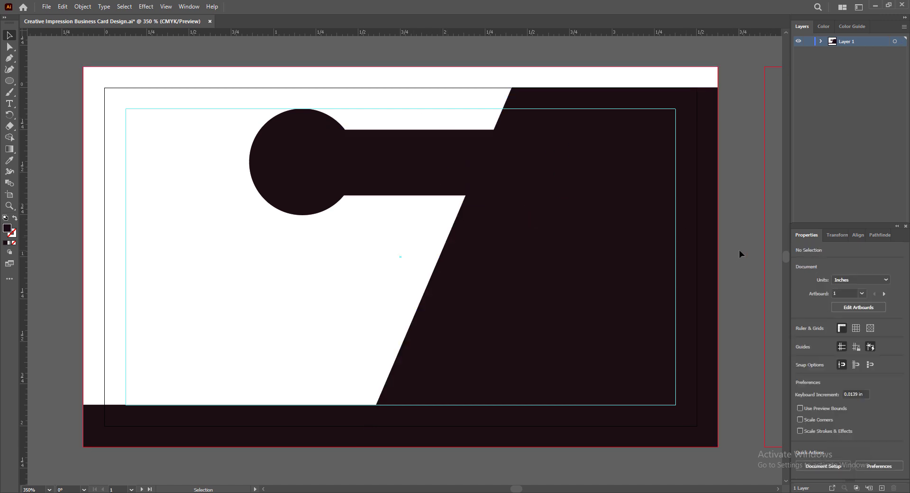
# Step: Duplicate the maroon circle below the original and give the copy a stroke in the lightest grey swatch
pyautogui.click(312, 186)
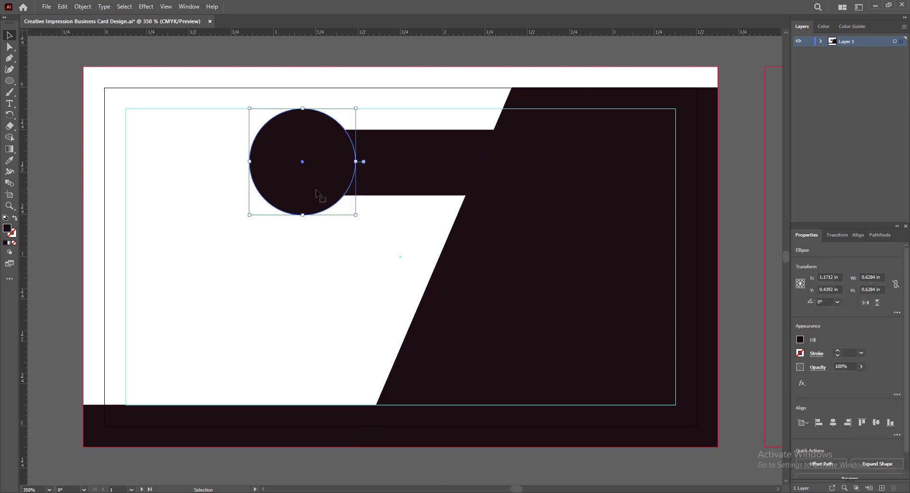
pyautogui.moveTo(317, 193); pyautogui.dragTo(310, 309)
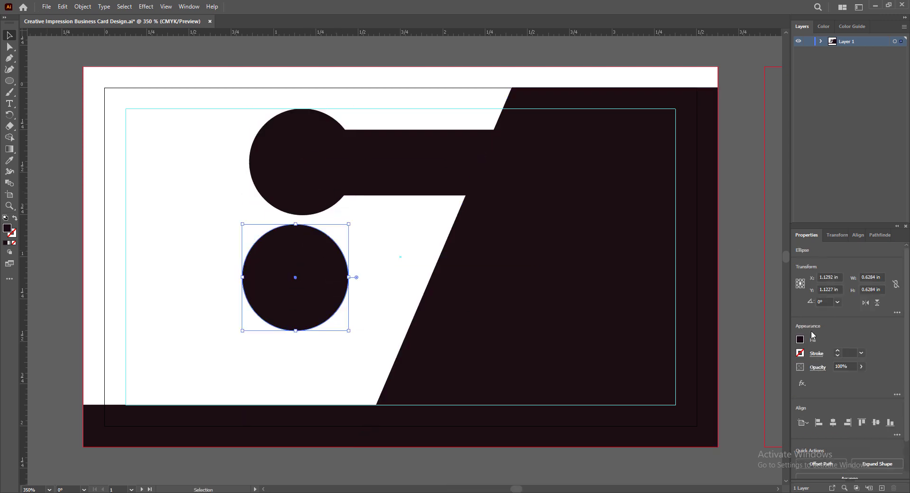
pyautogui.click(817, 353)
pyautogui.click(881, 335)
pyautogui.click(800, 355)
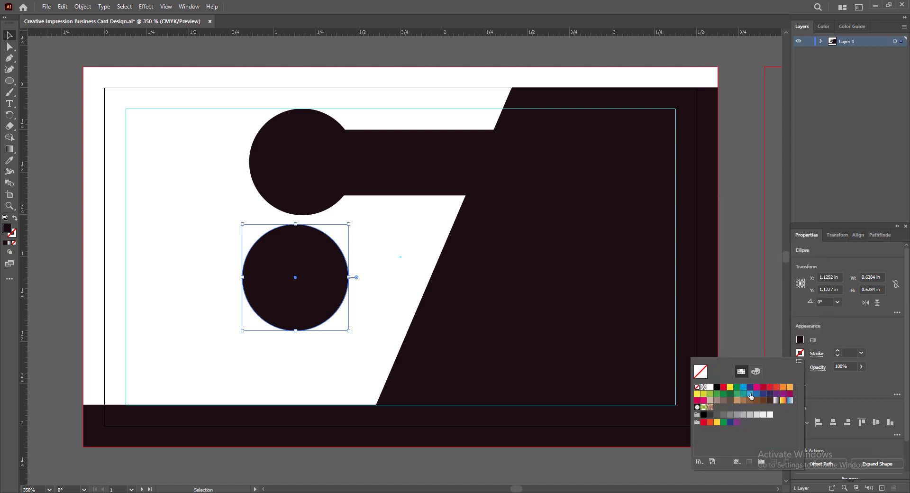
pyautogui.click(769, 415)
# Step: Remove the copied circle's fill and thicken its light stroke to 2 pt
pyautogui.click(799, 339)
pyautogui.click(800, 339)
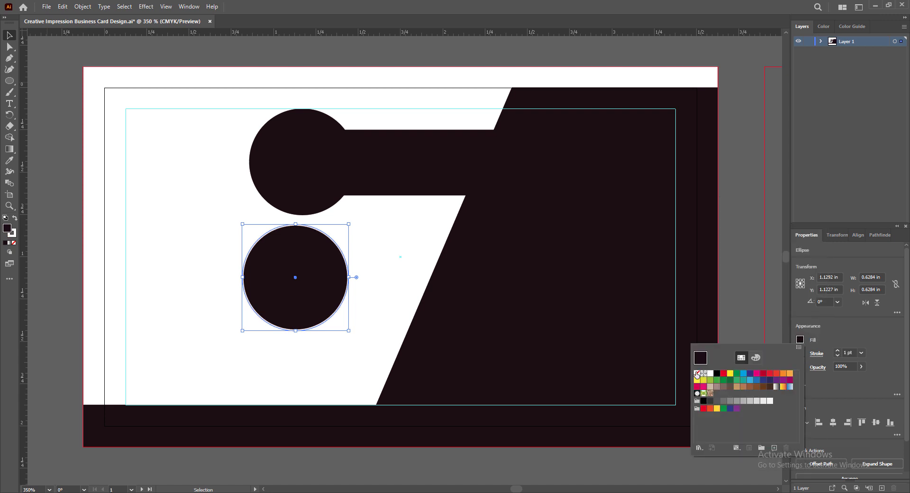
pyautogui.click(696, 373)
pyautogui.click(800, 354)
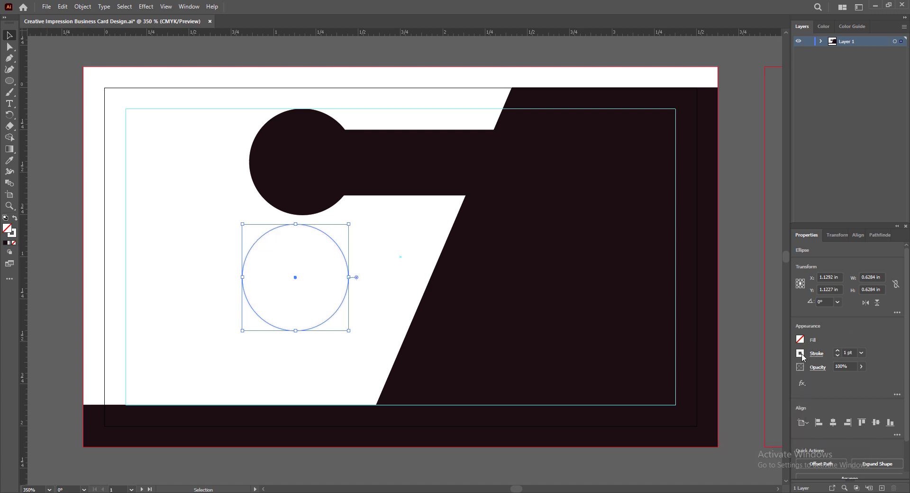
pyautogui.click(837, 350)
pyautogui.moveTo(302, 262); pyautogui.dragTo(309, 203)
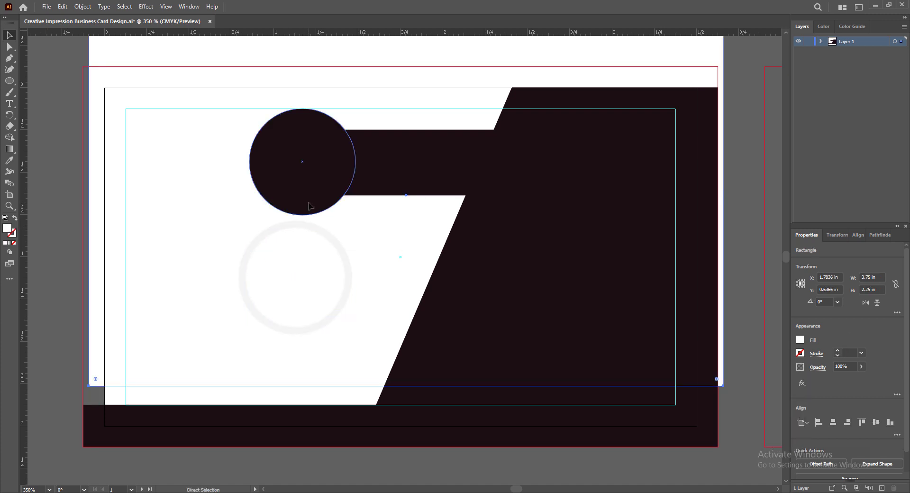
pyautogui.hotkey('ctrl', 'z')
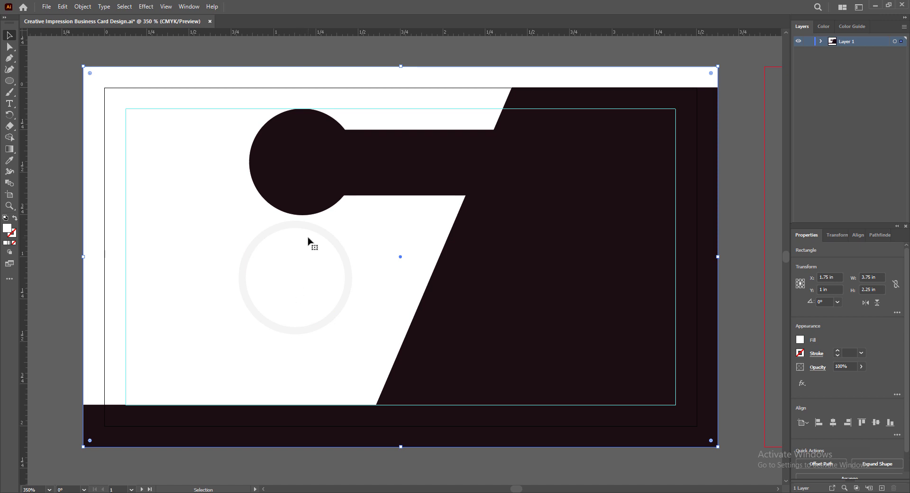
pyautogui.hotkey('ctrl', 'z')
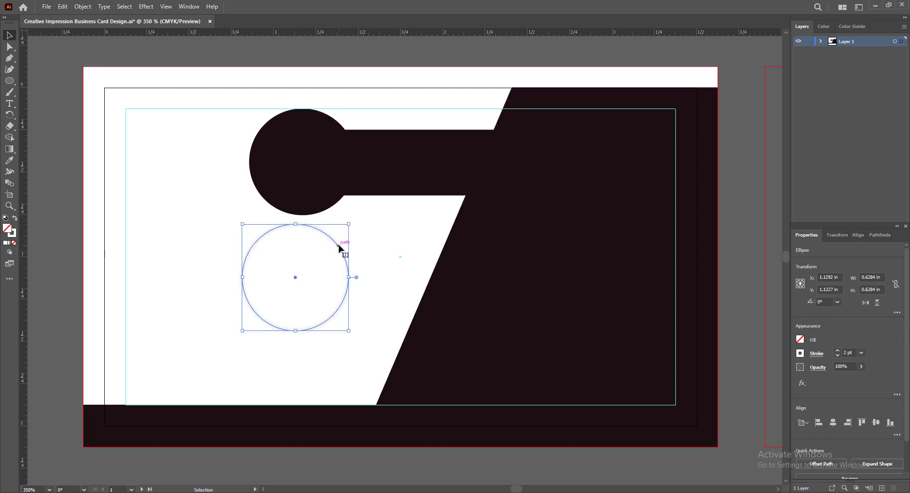
# Step: Move the outlined ring onto the maroon circle and shrink it to about 0.54 in in diameter
pyautogui.moveTo(347, 247); pyautogui.dragTo(345, 137)
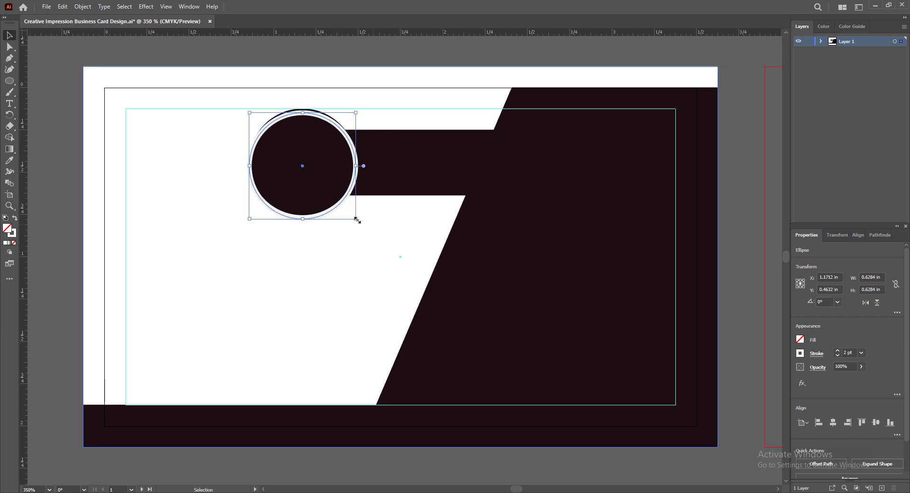
pyautogui.moveTo(358, 217); pyautogui.dragTo(341, 203)
pyautogui.moveTo(305, 178); pyautogui.dragTo(311, 182)
pyautogui.hotkey('ctrl', 'z')
pyautogui.click(322, 194)
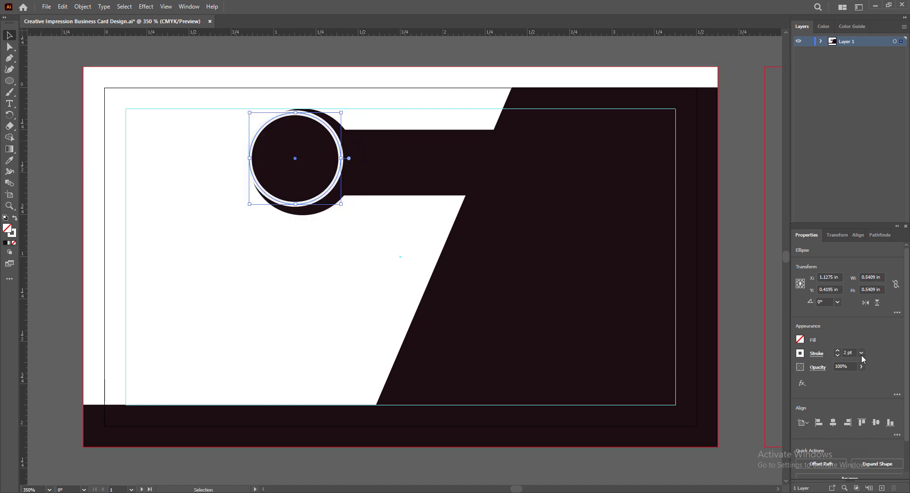
# Step: Reduce the ring's stroke to 1 pt and nudge it to the maroon circle's center, at X about 1.17 in and Y about 0.45 in
pyautogui.click(837, 355)
pyautogui.press('Right')
pyautogui.press('Right')
pyautogui.press('Right')
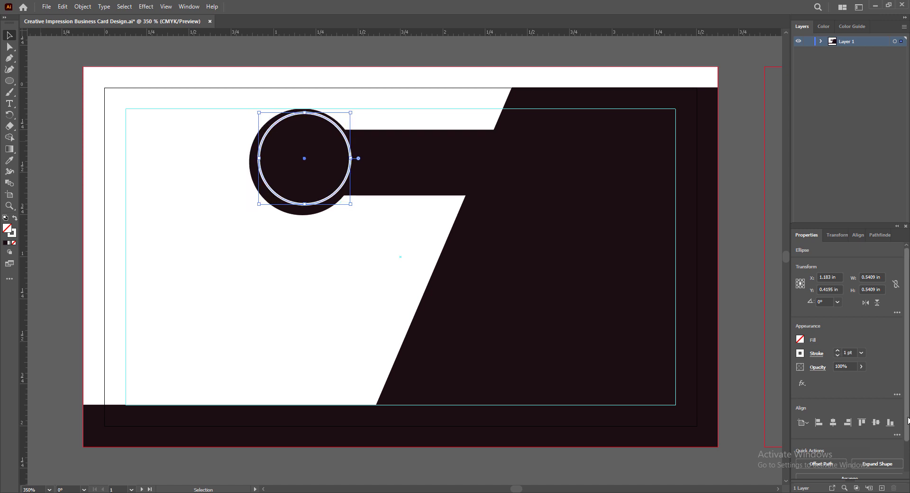
pyautogui.press('Down')
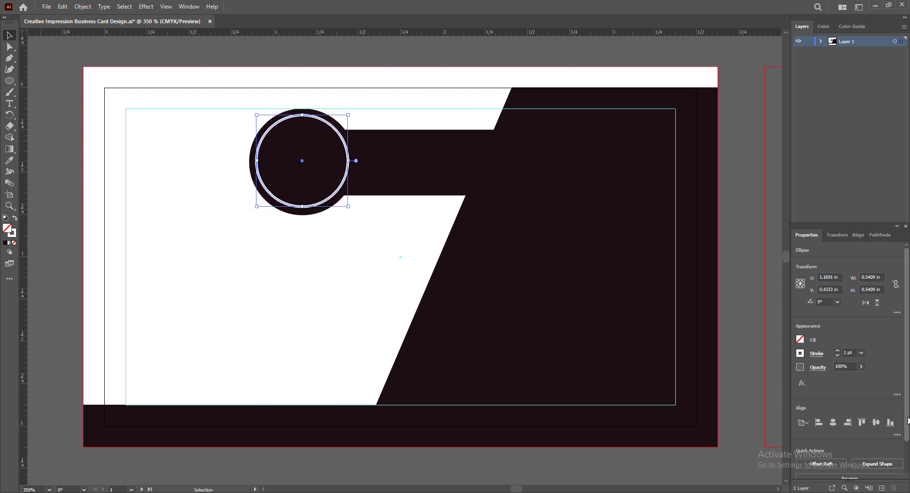
pyautogui.press('Down')
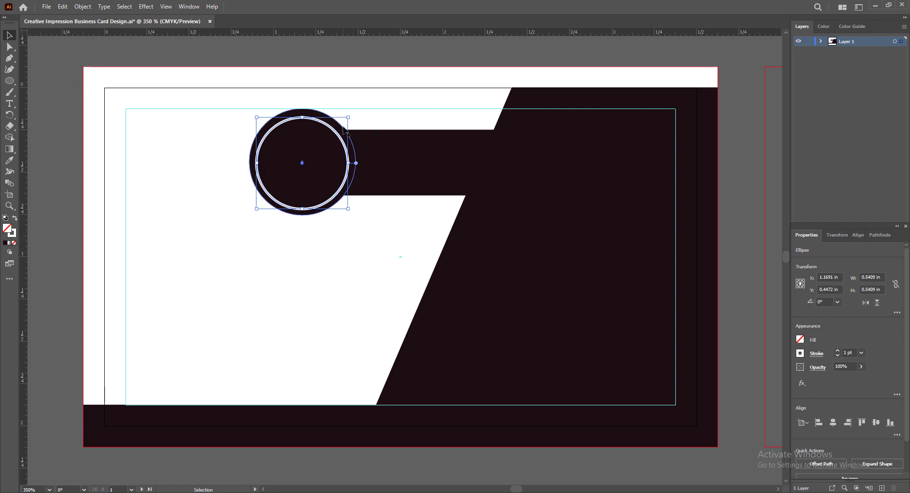
# Step: Enlarge the light ring to about 0.56 in in diameter with a 1 pt stroke and save the document
pyautogui.click(838, 350)
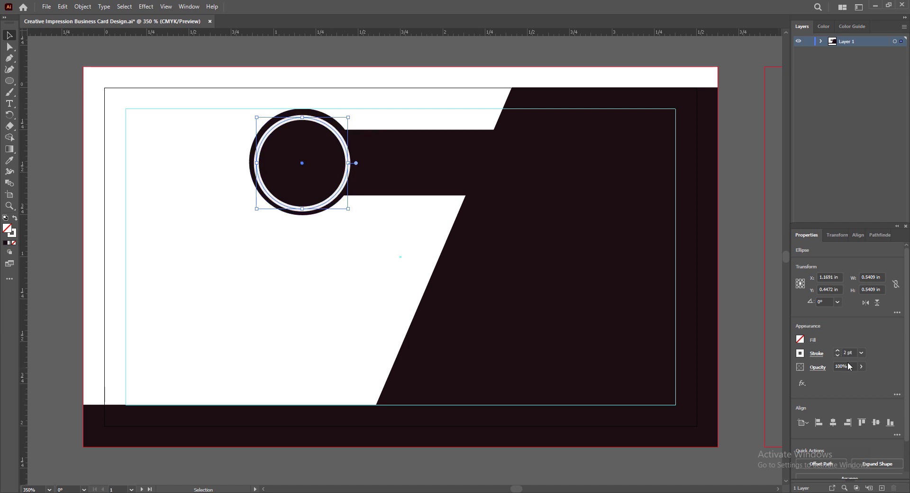
pyautogui.click(836, 356)
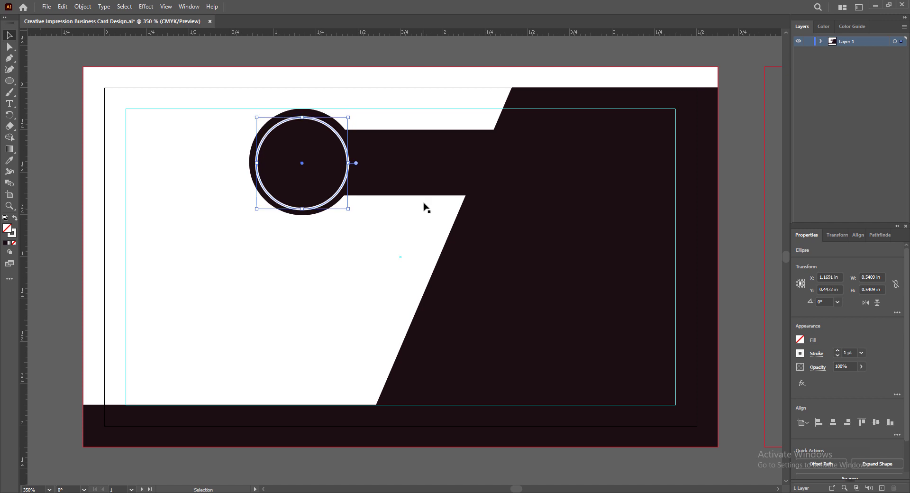
pyautogui.moveTo(302, 115); pyautogui.dragTo(302, 112)
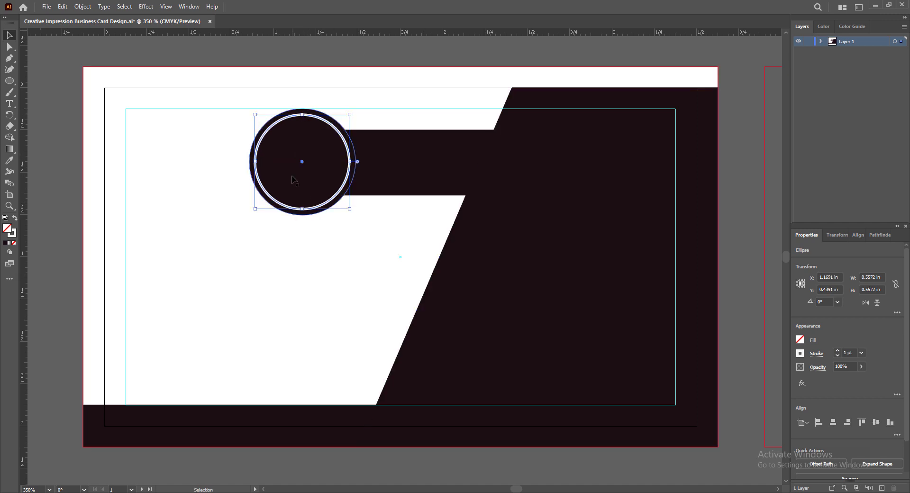
pyautogui.click(739, 305)
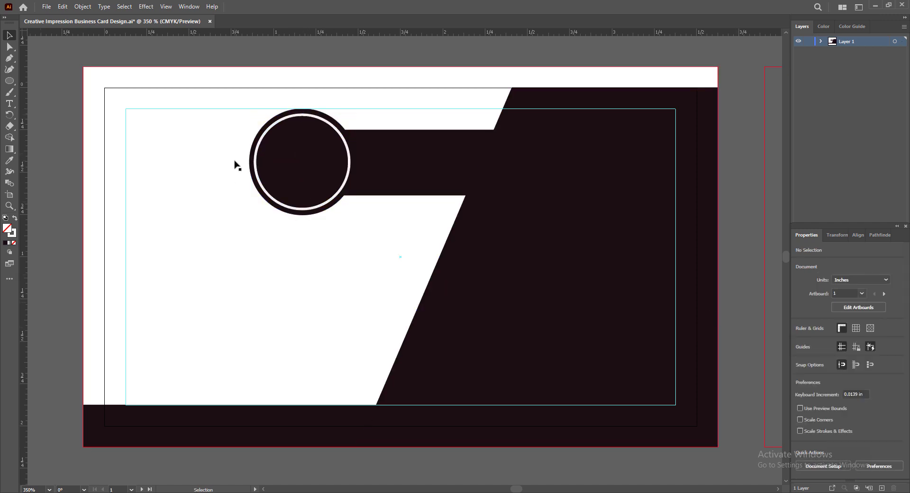
pyautogui.click(251, 163)
pyautogui.click(767, 332)
pyautogui.hotkey('ctrl', 's')
# Step: Duplicate the circle, its ring and the rounded bar together below the originals, at X about 1.73 in and Y about 1.11 in
pyautogui.click(403, 166)
pyautogui.click(302, 195)
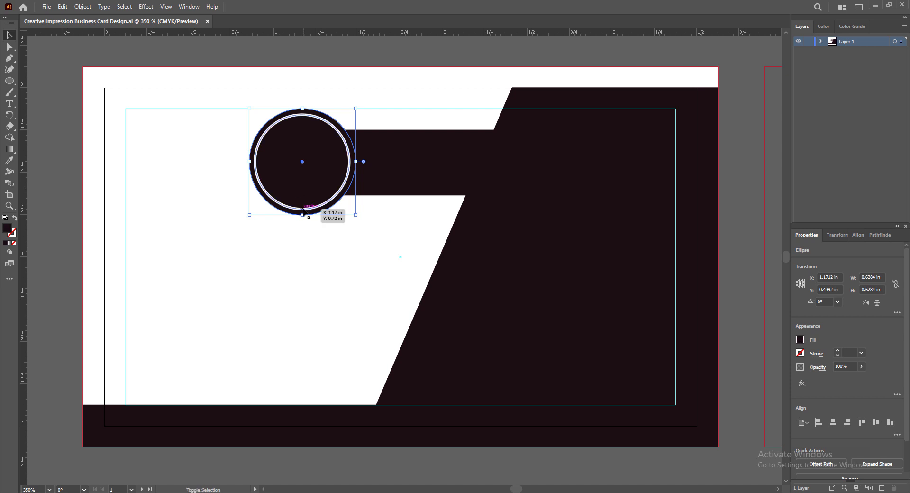
pyautogui.keyDown('shift'); pyautogui.click(302, 209); pyautogui.keyUp('shift')
pyautogui.keyDown('shift'); pyautogui.click(417, 178); pyautogui.keyUp('shift')
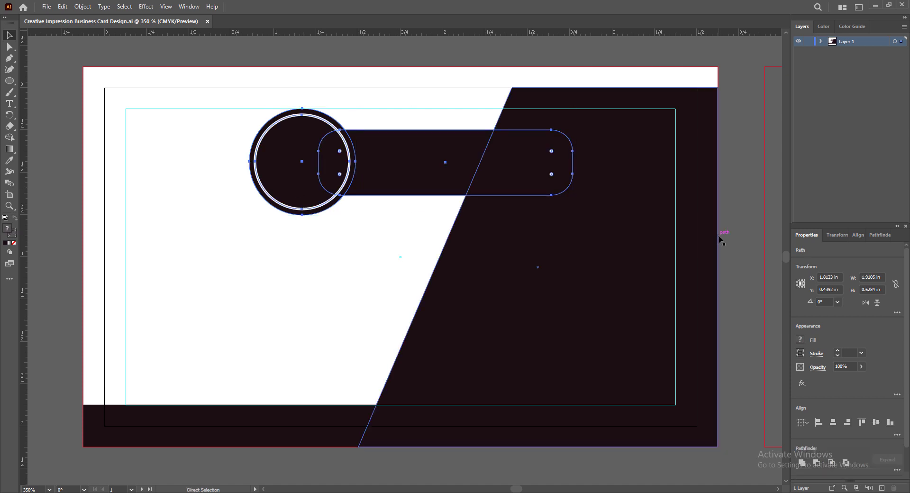
pyautogui.press('v')
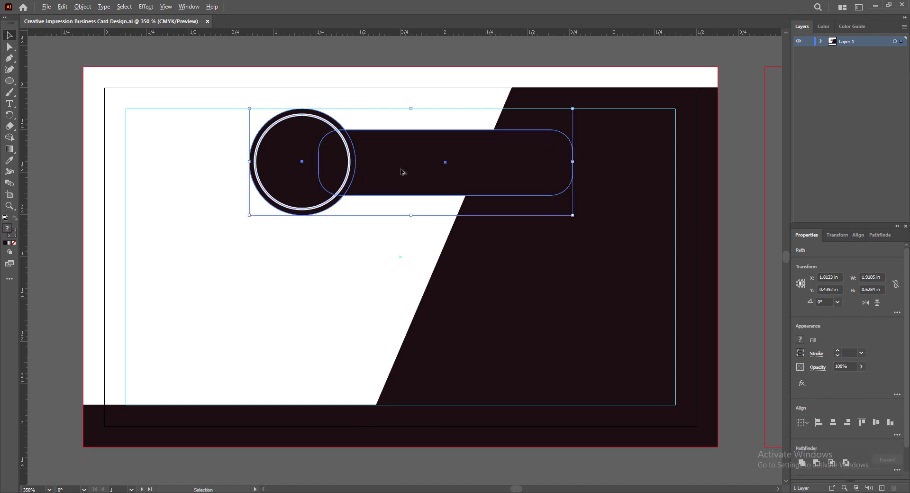
pyautogui.moveTo(402, 172); pyautogui.dragTo(387, 285)
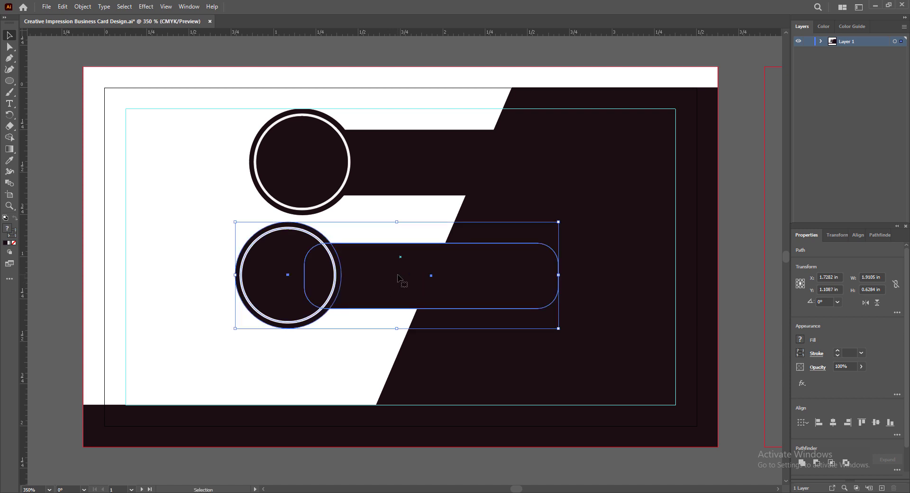
# Step: Shrink the copied circle-and-bar set to about 1.65 by 0.54 in and place it at X about 1.41 in, Y about 1.09 in
pyautogui.moveTo(235, 222); pyautogui.dragTo(240, 237)
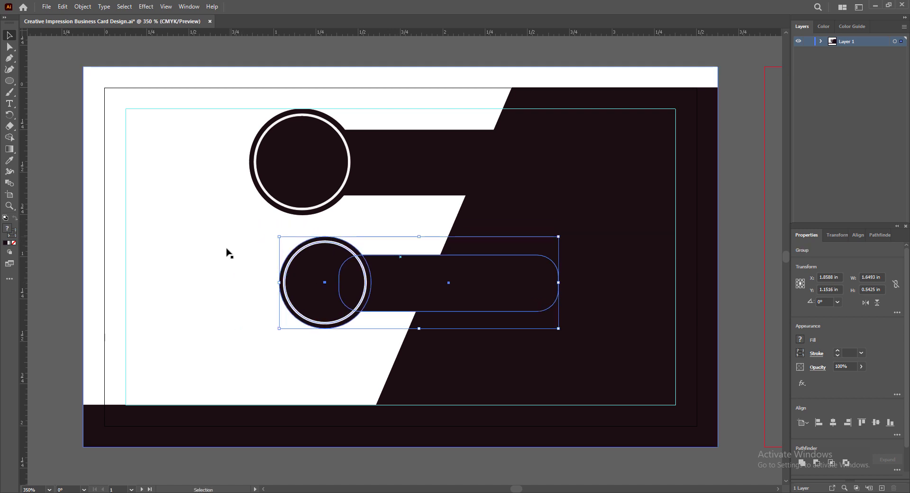
pyautogui.moveTo(521, 299); pyautogui.dragTo(430, 286)
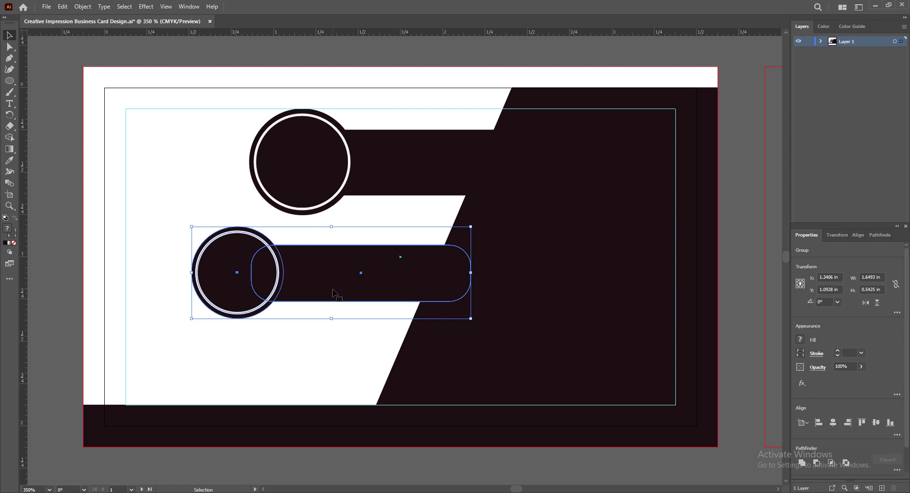
pyautogui.press('Right')
pyautogui.press('Right')
pyautogui.press('Right')
pyautogui.press('Right')
pyautogui.press('Right')
pyautogui.press('Right')
pyautogui.press('Right')
pyautogui.press('Right')
pyautogui.click(735, 308)
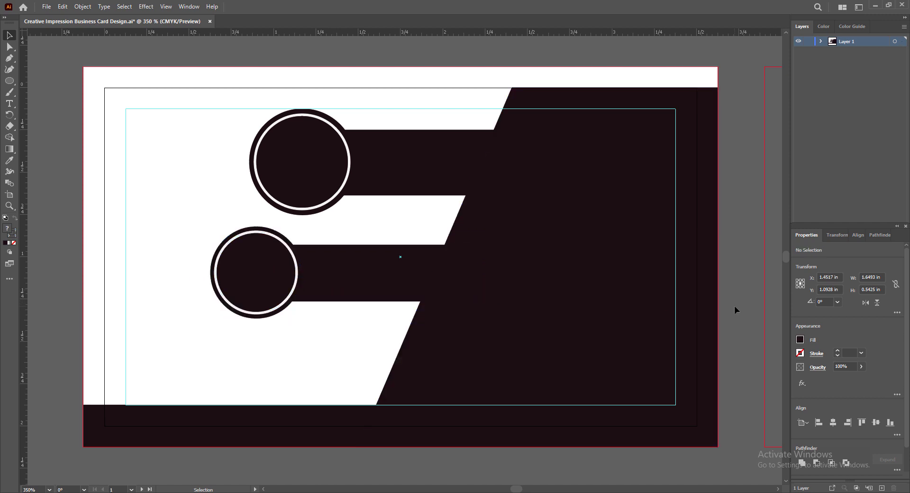
pyautogui.click(333, 297)
pyautogui.press('Left')
pyautogui.press('Left')
pyautogui.press('Left')
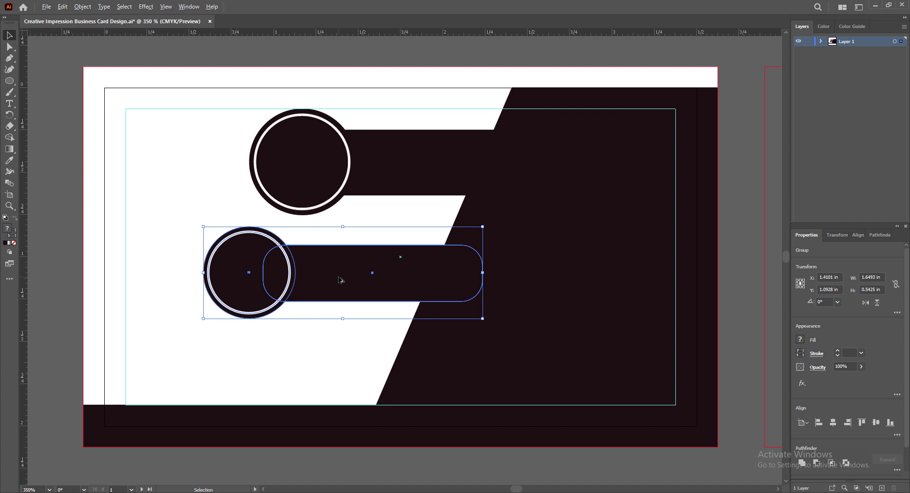
# Step: Duplicate the second circle-and-bar group below it, shrink the copy to about 1.47 by 0.48 in and position it at X about 1.14 in, Y about 1.62 in
pyautogui.moveTo(339, 279); pyautogui.dragTo(302, 369)
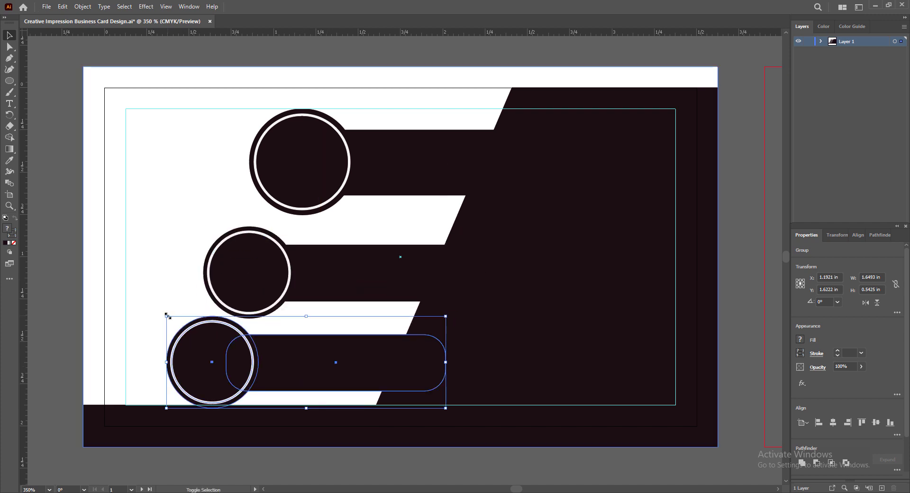
pyautogui.moveTo(166, 315); pyautogui.dragTo(178, 324)
pyautogui.press('Left')
pyautogui.press('Left')
pyautogui.press('Left')
pyautogui.press('Left')
pyautogui.press('Left')
pyautogui.press('Left')
pyautogui.press('Left')
pyautogui.press('Left')
pyautogui.press('Left')
pyautogui.press('Left')
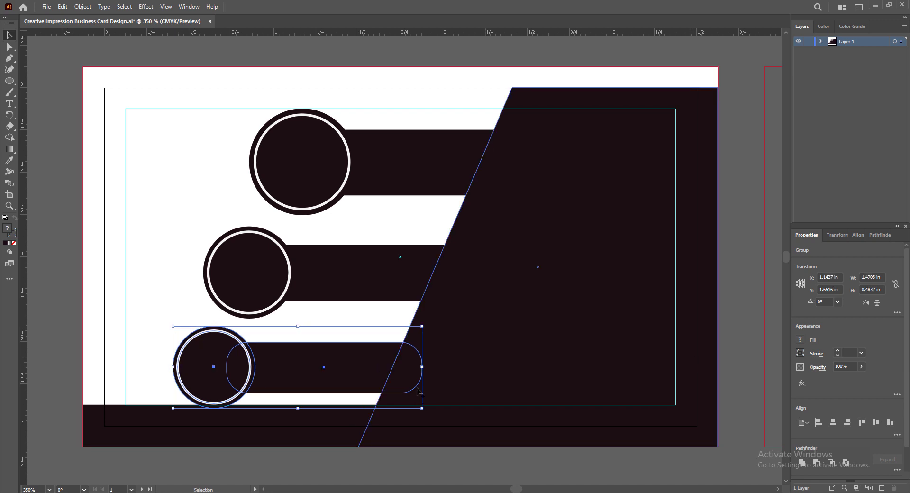
pyautogui.press('Up')
pyautogui.press('Up')
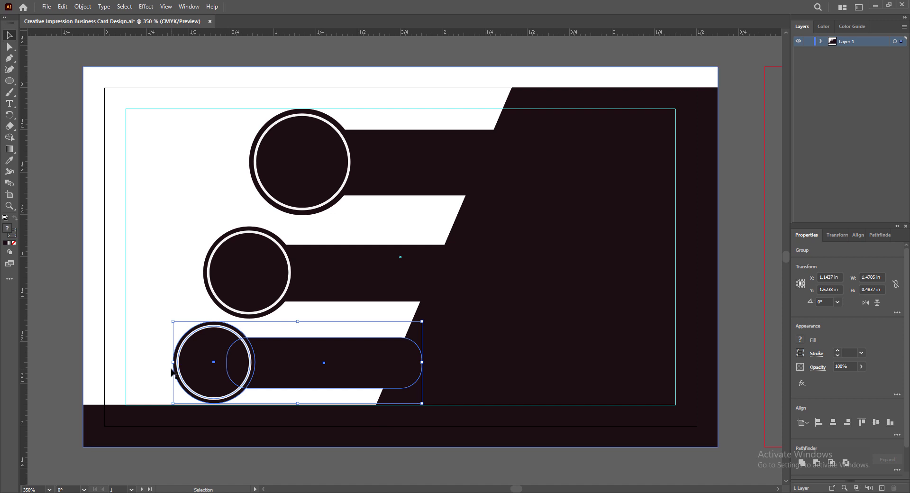
# Step: Enlarge the lowest circle-and-bar group to about 1.54 by 0.51 in and nudge it left to X about 1.13 in
pyautogui.moveTo(422, 362); pyautogui.dragTo(437, 363)
pyautogui.hotkey('ctrl', 'z')
pyautogui.press('Left')
pyautogui.press('Left')
pyautogui.press('Left')
# Step: Nudge the middle circle-and-bar group up to Y about 1.07 in and fine-tune its horizontal position between the other two groups
pyautogui.click(372, 279)
pyautogui.press('Up')
pyautogui.press('Up')
pyautogui.press('Left')
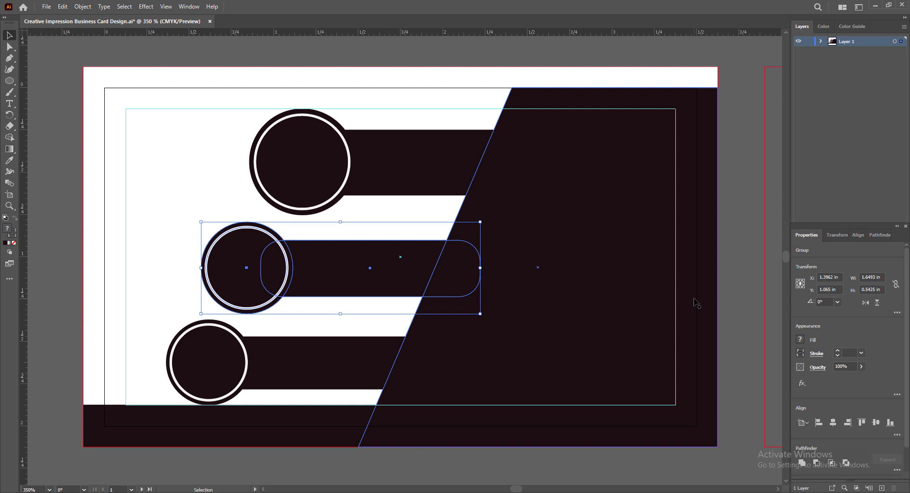
pyautogui.press('Right')
pyautogui.press('Right')
# Step: Nudge the lowest circle-and-bar group left to X about 1.12 in
pyautogui.click(356, 370)
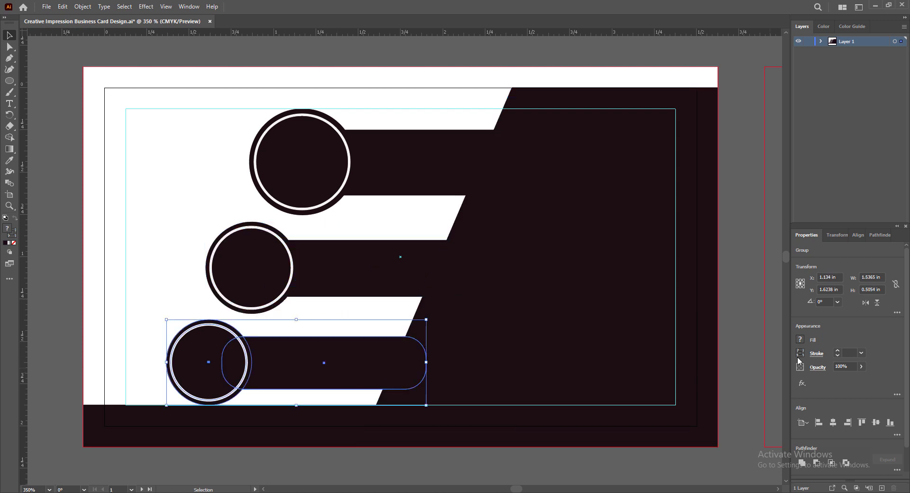
pyautogui.press('Right')
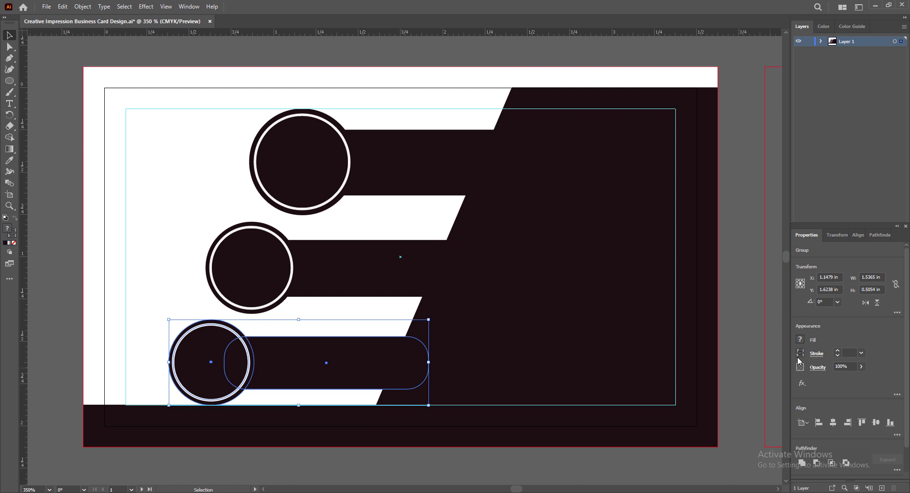
pyautogui.press('Left')
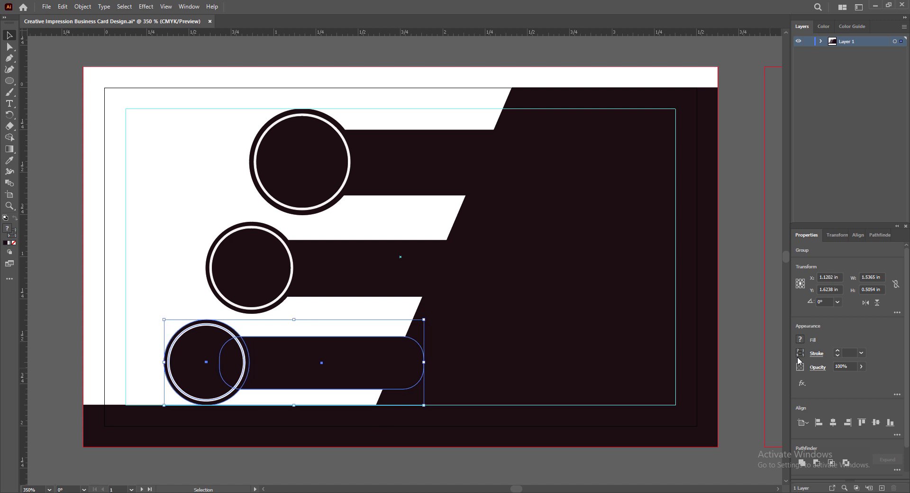
pyautogui.click(377, 176)
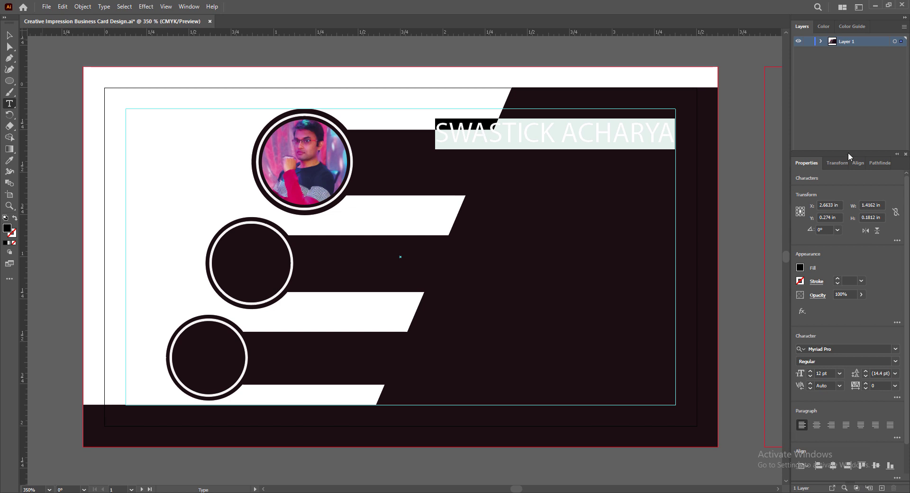
# Step: Shrink the phone icon to about 0.35 by 0.47 in and position it inside the middle circle's ring
pyautogui.moveTo(849, 155)
pyautogui.mouseDown()
pyautogui.moveTo(849, 98)
pyautogui.moveTo(852, 150)
pyautogui.mouseUp()
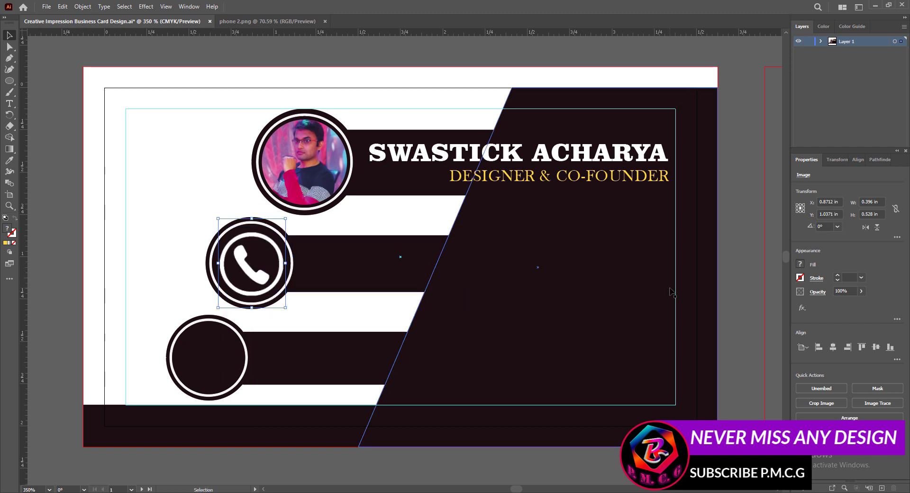
pyautogui.moveTo(285, 308); pyautogui.dragTo(283, 304)
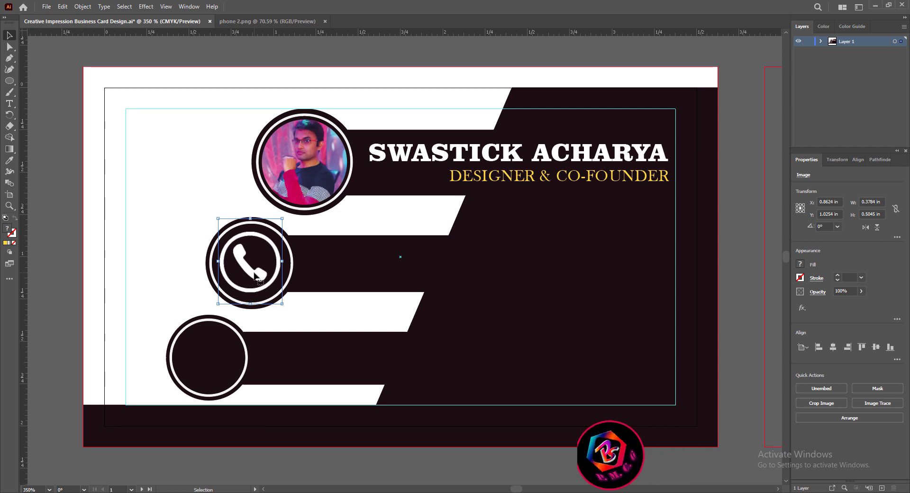
pyautogui.moveTo(257, 273); pyautogui.dragTo(261, 277)
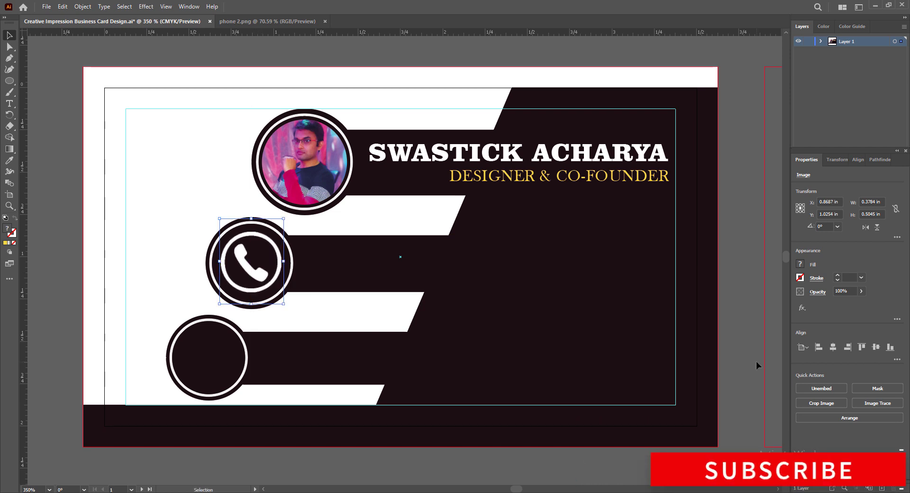
pyautogui.hotkey('ctrl', 'z')
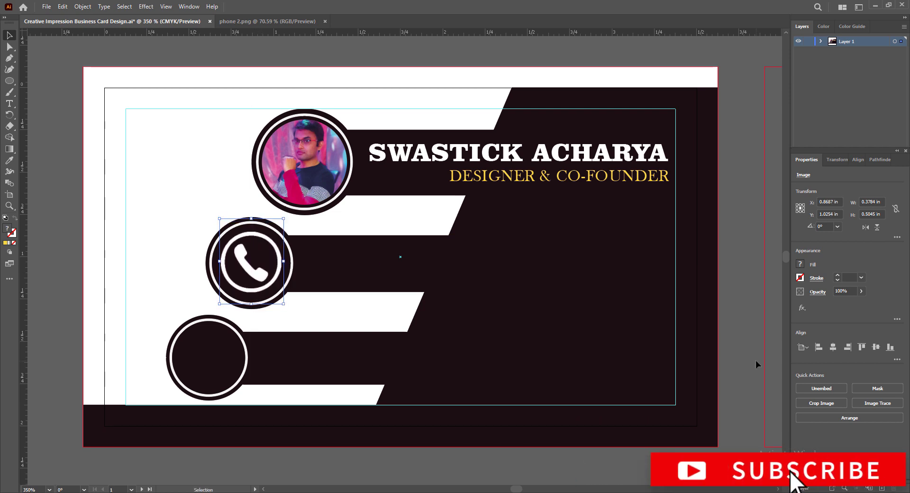
pyautogui.moveTo(252, 218); pyautogui.dragTo(251, 220)
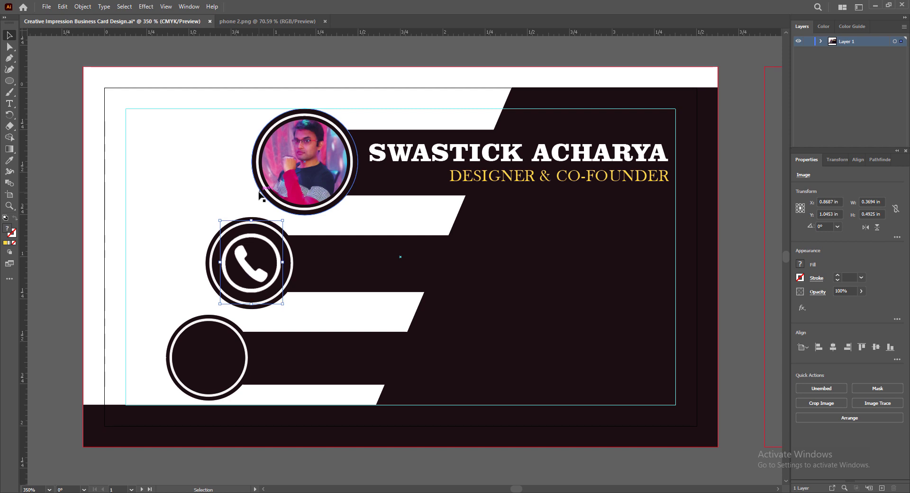
pyautogui.click(747, 270)
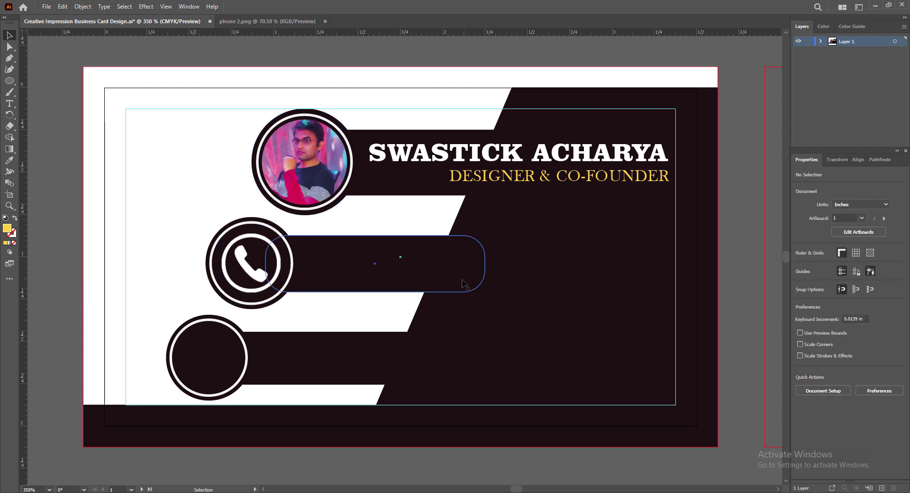
pyautogui.click(266, 282)
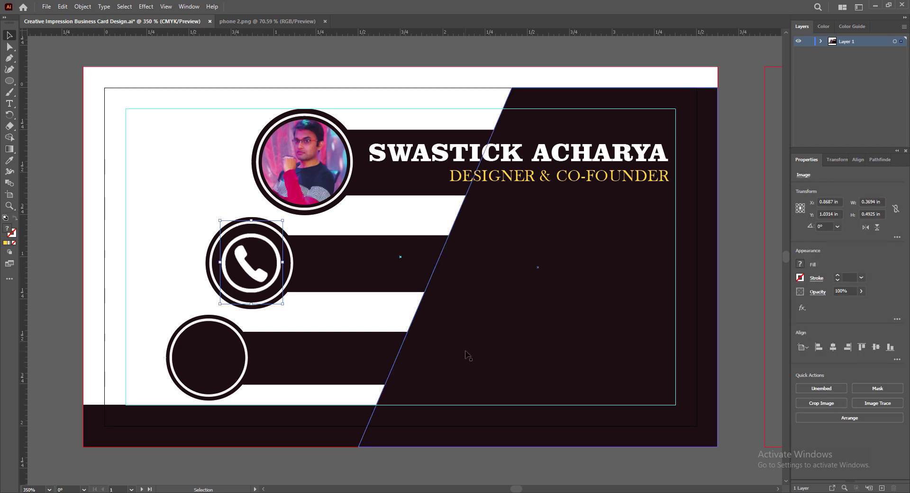
pyautogui.moveTo(251, 303); pyautogui.dragTo(252, 300)
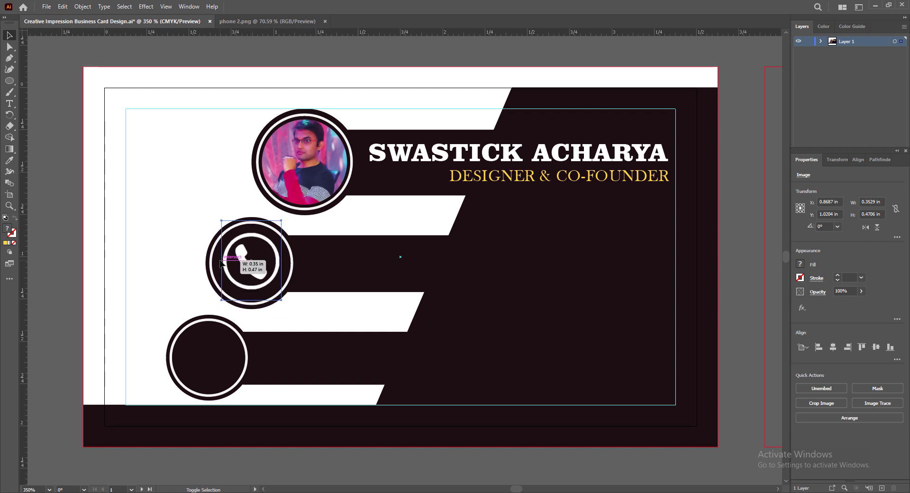
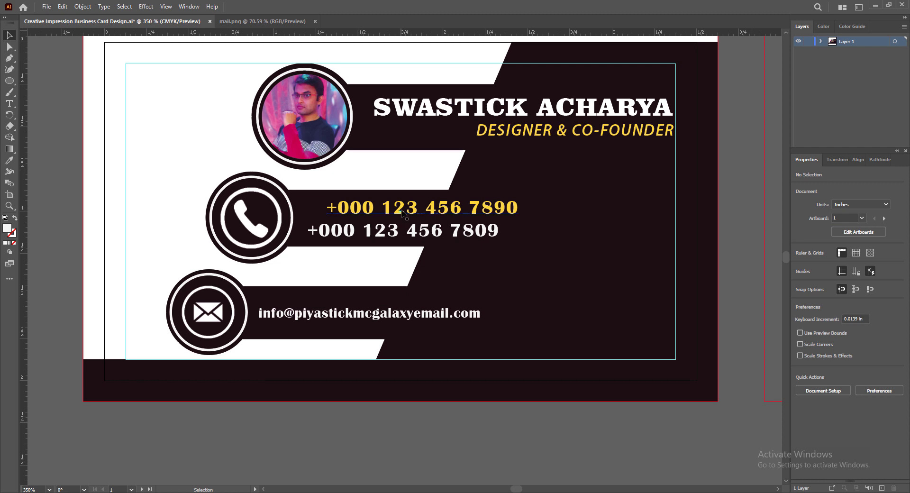
# Step: Nudge the two phone number lines and the e-mail line slightly right, and save the document
pyautogui.click(403, 317)
pyautogui.press('Right')
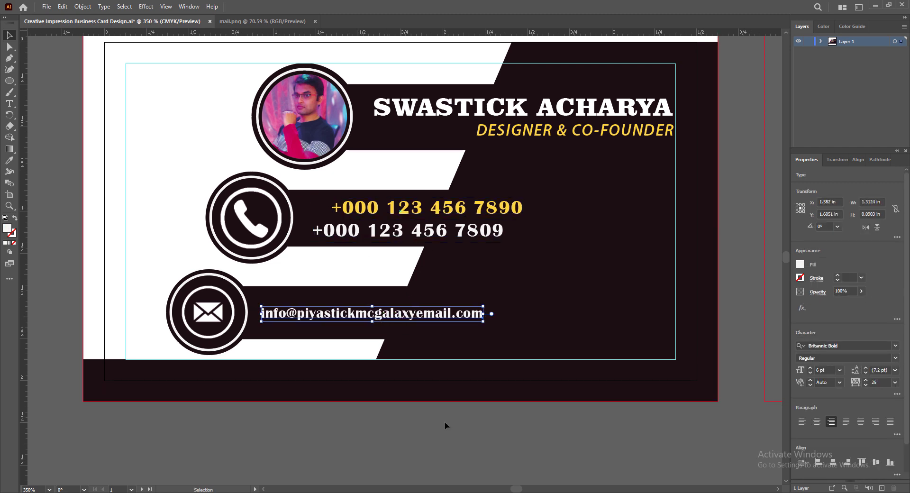
pyautogui.click(444, 423)
pyautogui.hotkey('ctrl', 's')
pyautogui.scroll(4, 704, 440)
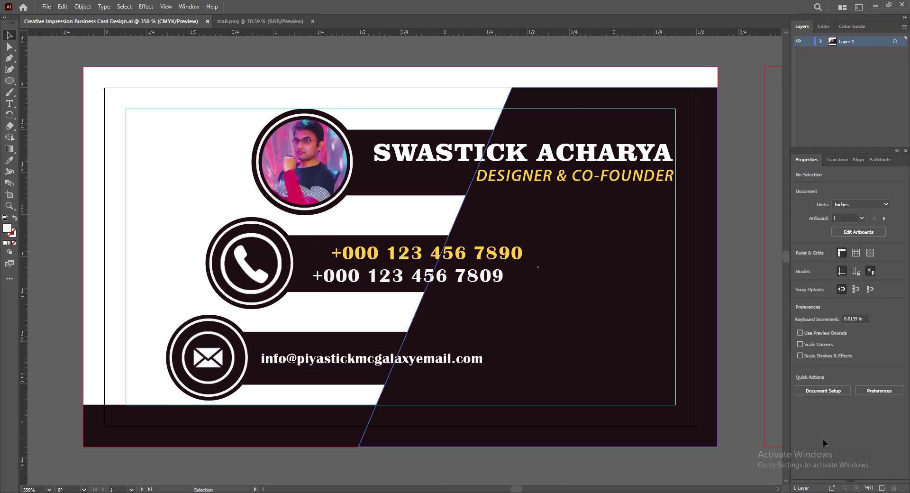
# Step: Paste the QR code onto the card, shrink it to about 0.42 in square and align it with the lower-right corner of the margin guides
pyautogui.click(313, 21)
pyautogui.hotkey('ctrl', 'v')
pyautogui.moveTo(300, 141); pyautogui.dragTo(480, 322)
pyautogui.moveTo(528, 364); pyautogui.dragTo(639, 372)
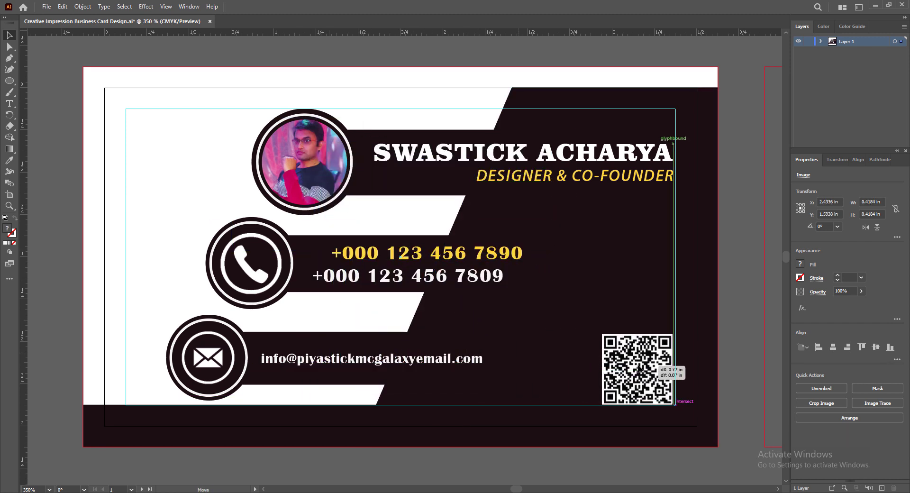
pyautogui.press('Right')
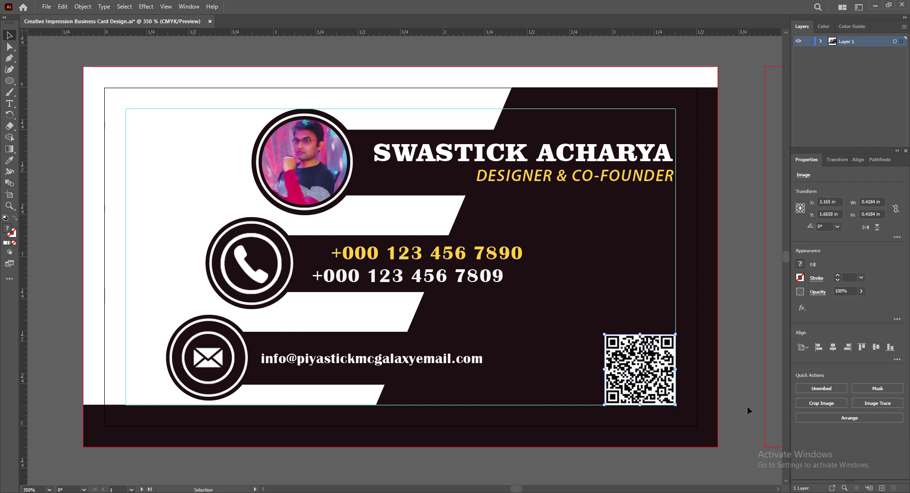
# Step: Nudge the name and job title text right to X about 2.49 in, in line with the right margin guide
pyautogui.click(616, 153)
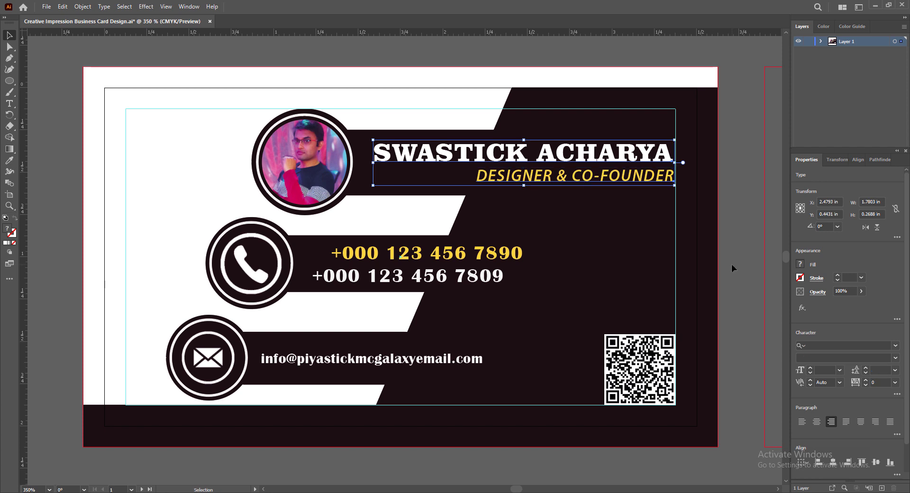
pyautogui.press('Right')
pyautogui.press('Left')
pyautogui.press('Right')
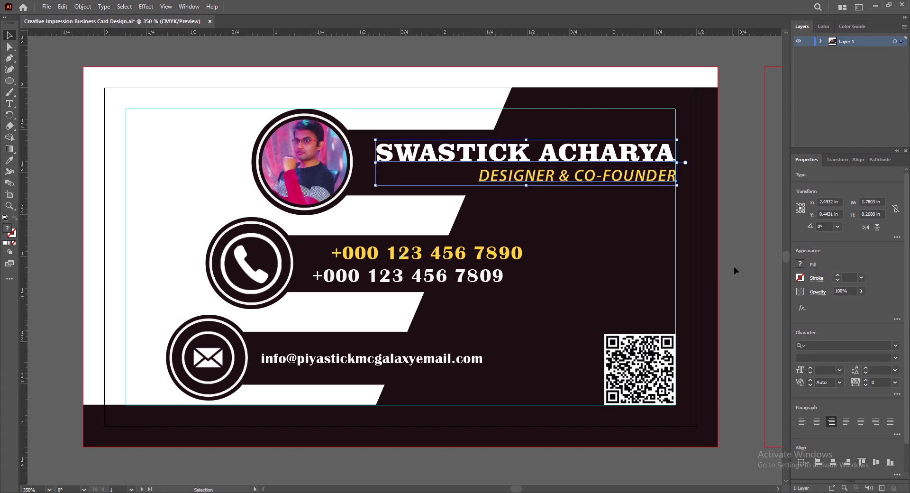
# Step: Deselect the name and job title text and save the business card document
pyautogui.click(737, 270)
pyautogui.hotkey('ctrl', 's')
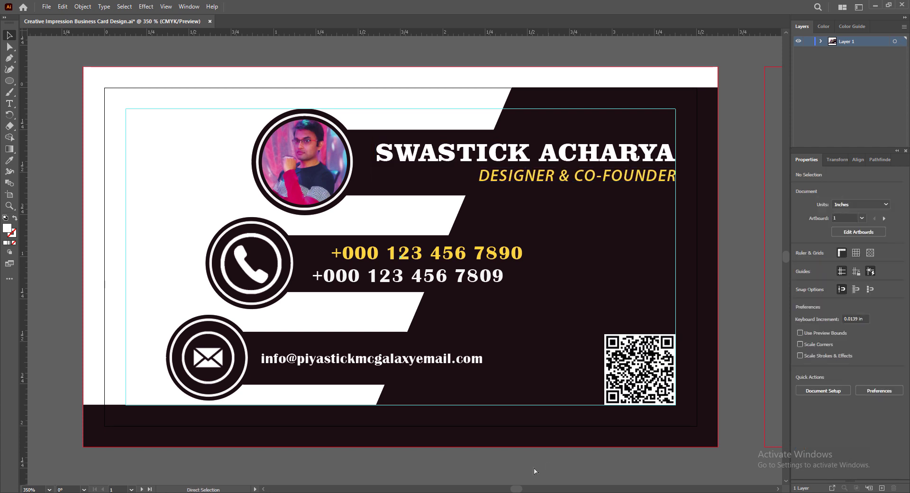
pyautogui.scroll(-3, 428, 221)
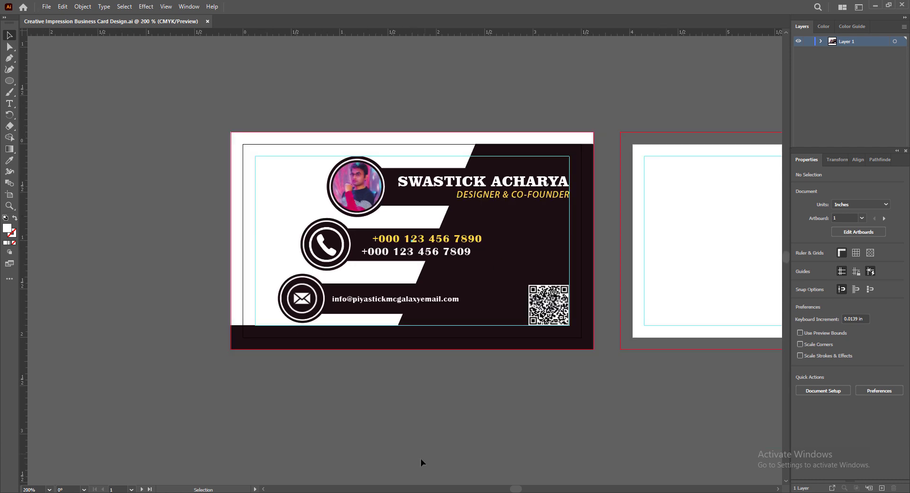
# Step: Reduce the height of the dark strip along the front card's lower edge down to the trim line, and save the document
pyautogui.moveTo(515, 489); pyautogui.dragTo(522, 491)
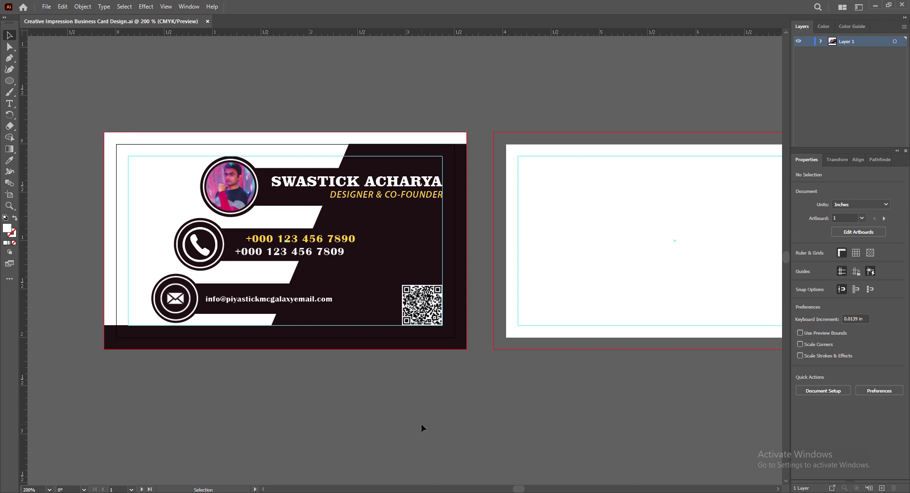
pyautogui.click(239, 338)
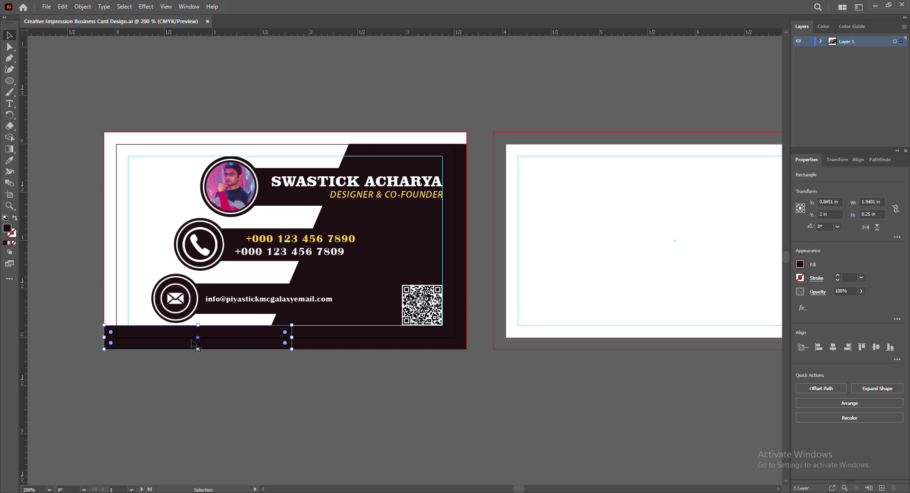
pyautogui.scroll(2, 198, 326)
pyautogui.moveTo(197, 325); pyautogui.dragTo(199, 348)
pyautogui.click(226, 421)
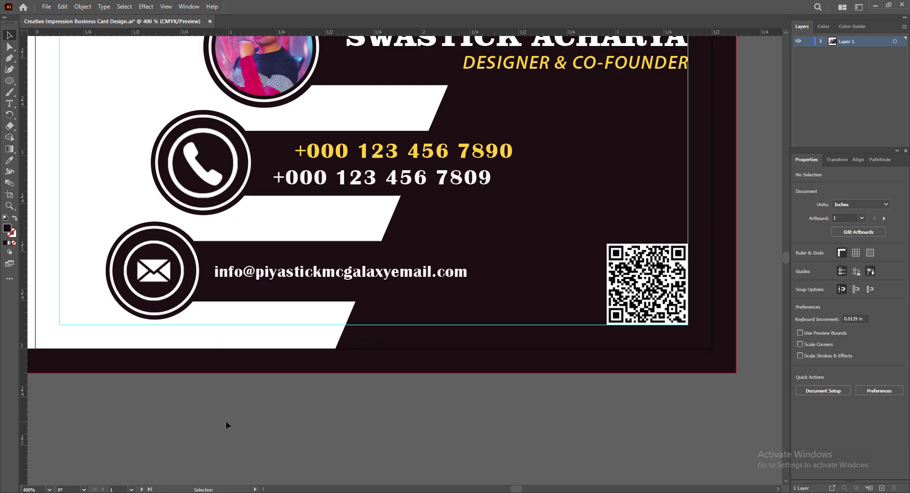
pyautogui.scroll(-1, 253, 232)
pyautogui.scroll(-1, 252, 232)
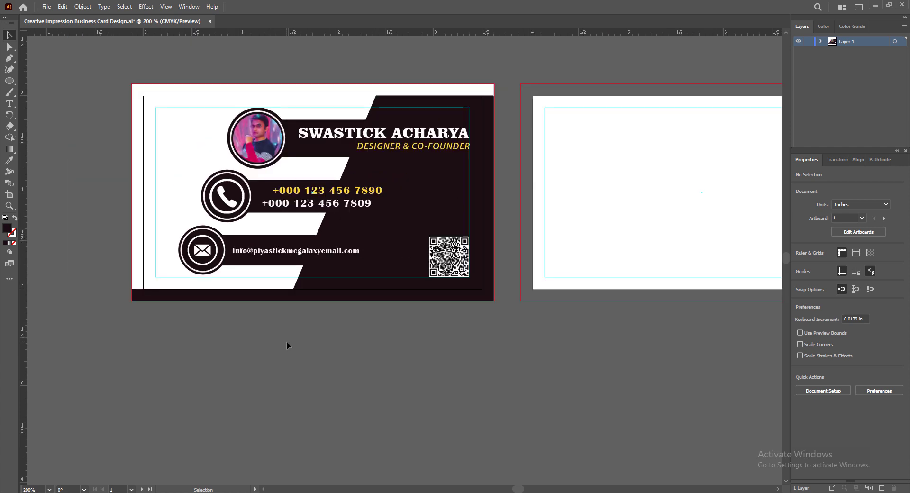
pyautogui.hotkey('ctrl', 's')
# Step: Group the front card's slanted dark shape with the dark strip along its lower edge
pyautogui.scroll(2, 473, 391)
pyautogui.press('space')
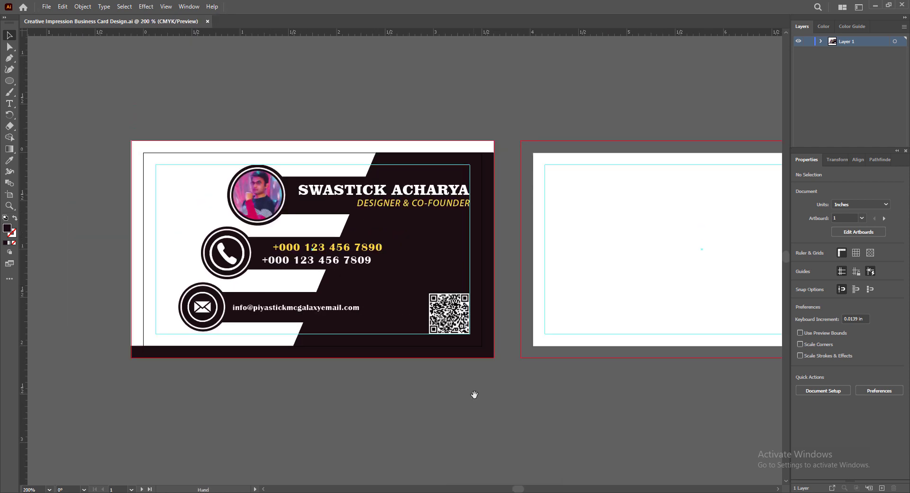
pyautogui.moveTo(473, 395); pyautogui.dragTo(354, 392)
pyautogui.click(290, 286)
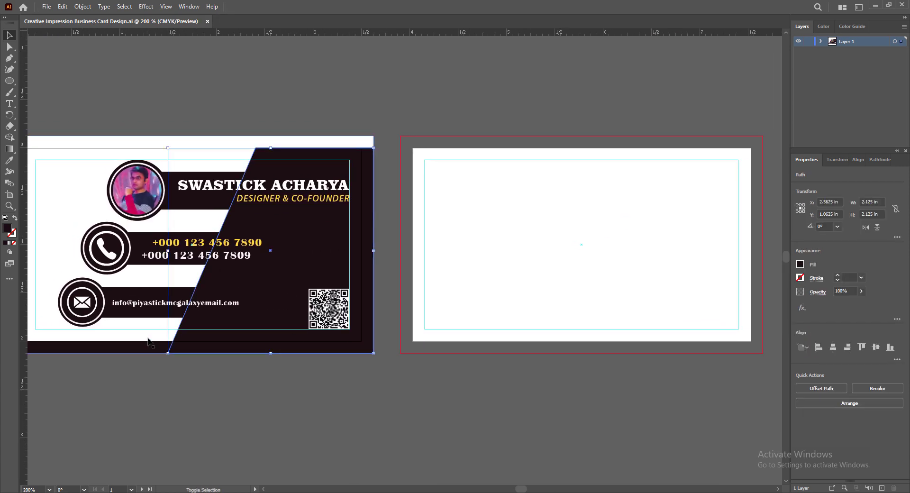
pyautogui.click(255, 442)
pyautogui.click(300, 252)
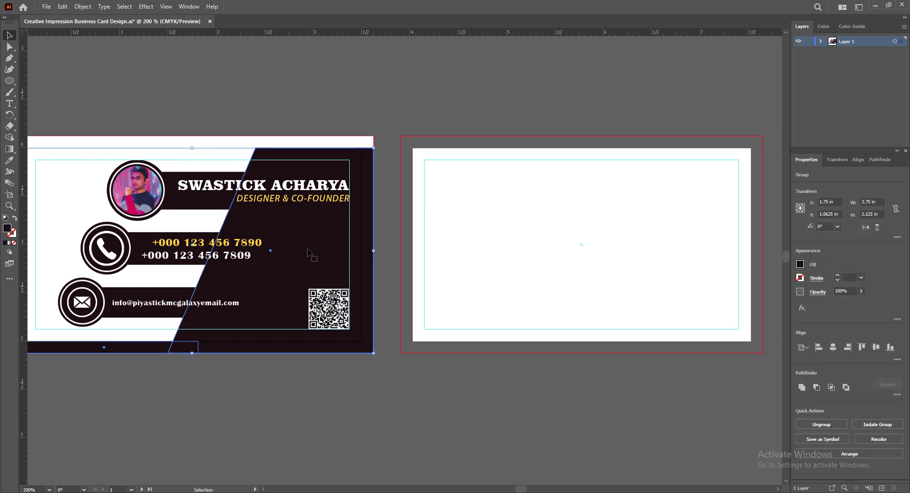
# Step: Duplicate the grouped dark shapes together with the white background onto the second artboard, aligned with its bleed edges
pyautogui.moveTo(296, 251); pyautogui.dragTo(630, 241)
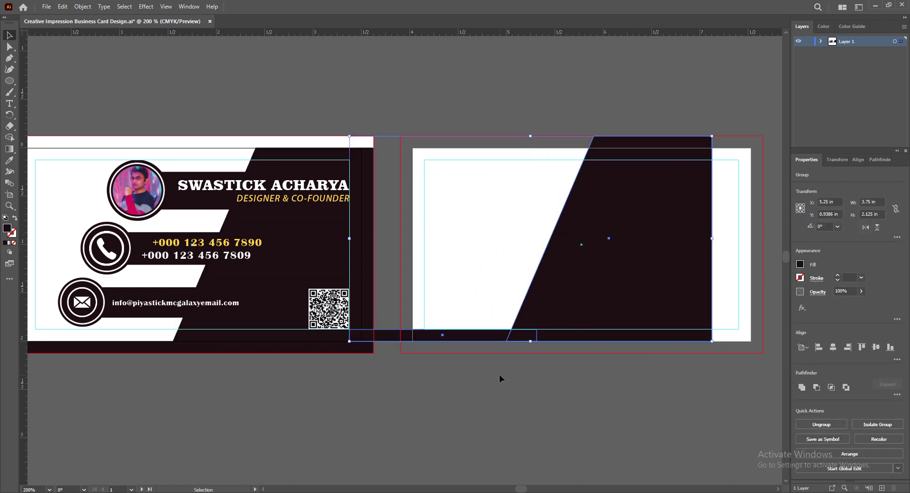
pyautogui.hotkey('ctrl', 'z')
pyautogui.keyDown('shift'); pyautogui.click(222, 142); pyautogui.keyUp('shift')
pyautogui.moveTo(289, 259); pyautogui.dragTo(678, 258)
pyautogui.click(624, 418)
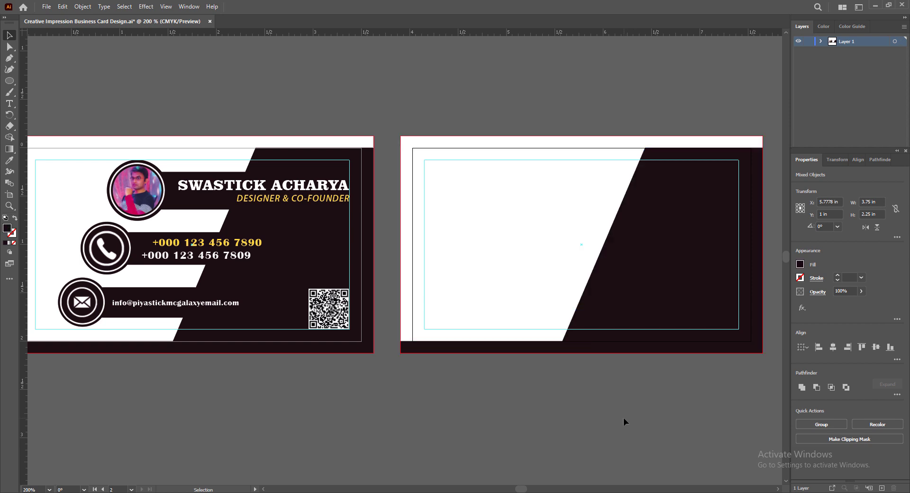
# Step: Rotate the copied dark group on the back card by 90°, checking the result with the preview
pyautogui.click(678, 233)
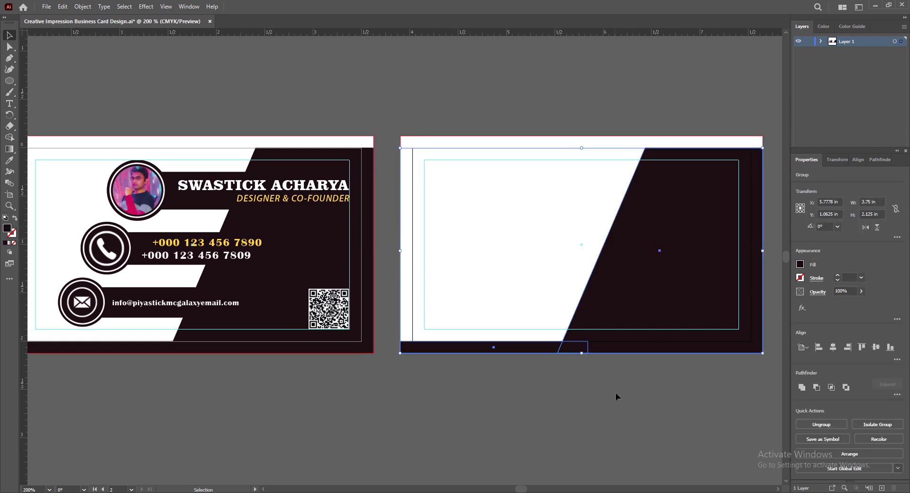
pyautogui.click(576, 401)
pyautogui.click(582, 347)
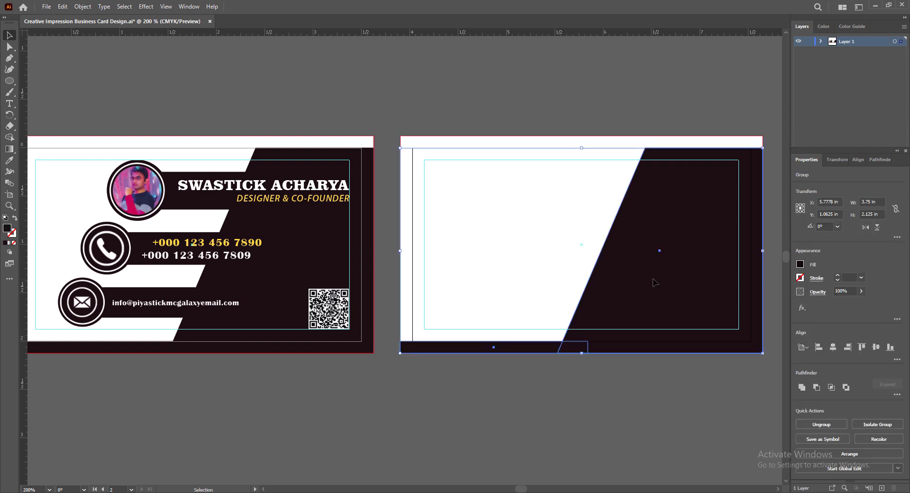
pyautogui.rightClick(666, 224)
pyautogui.click(784, 351)
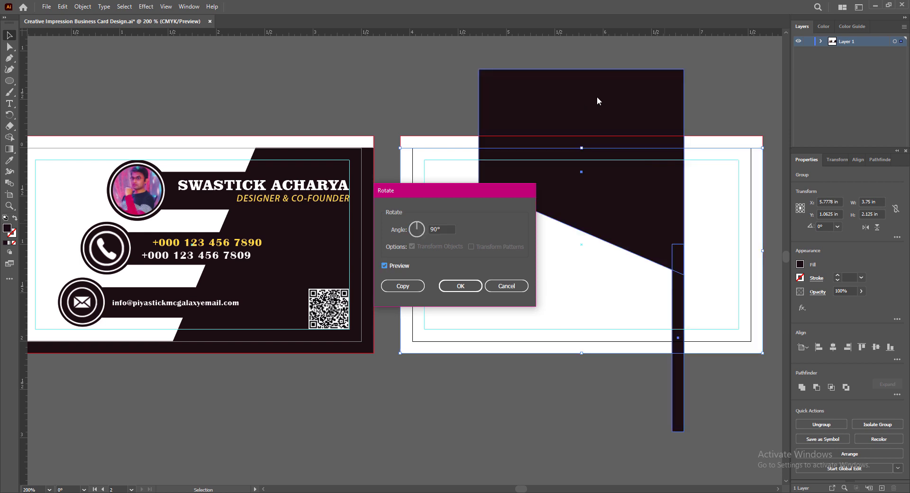
pyautogui.click(430, 229)
pyautogui.write('-')
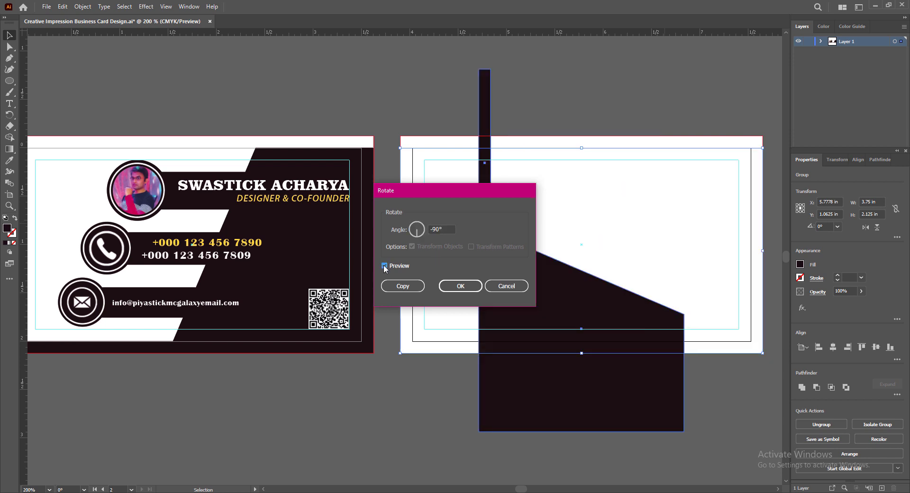
pyautogui.click(434, 228)
pyautogui.click(384, 267)
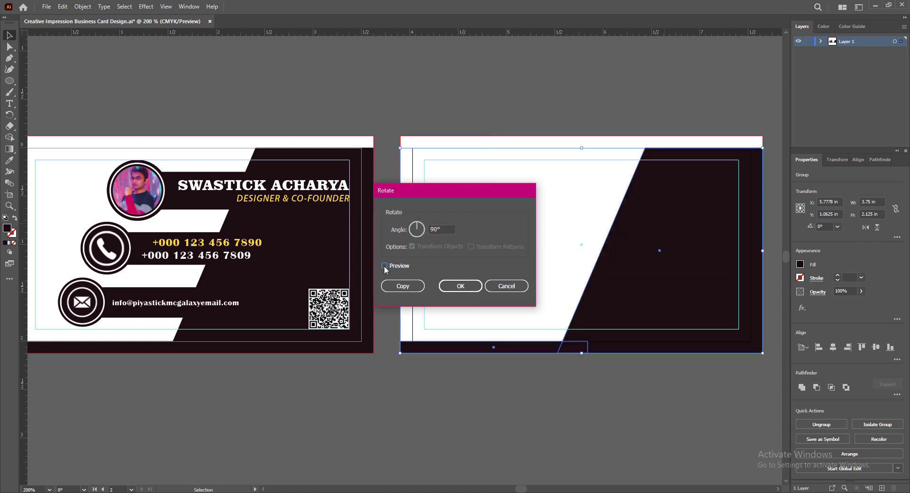
pyautogui.click(384, 266)
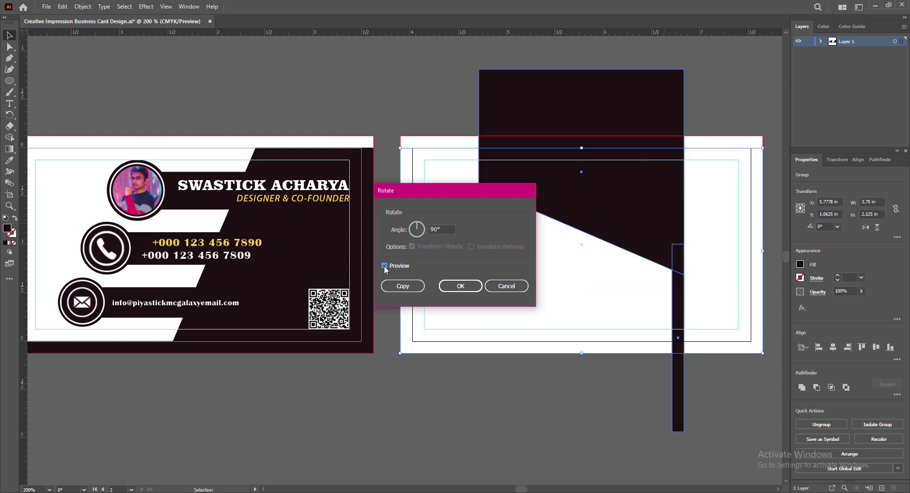
pyautogui.click(460, 286)
# Step: Move the rotated group to the back card's upper bleed edge and resize it to about 3.63 by 2.25 in
pyautogui.moveTo(606, 101); pyautogui.dragTo(540, 172)
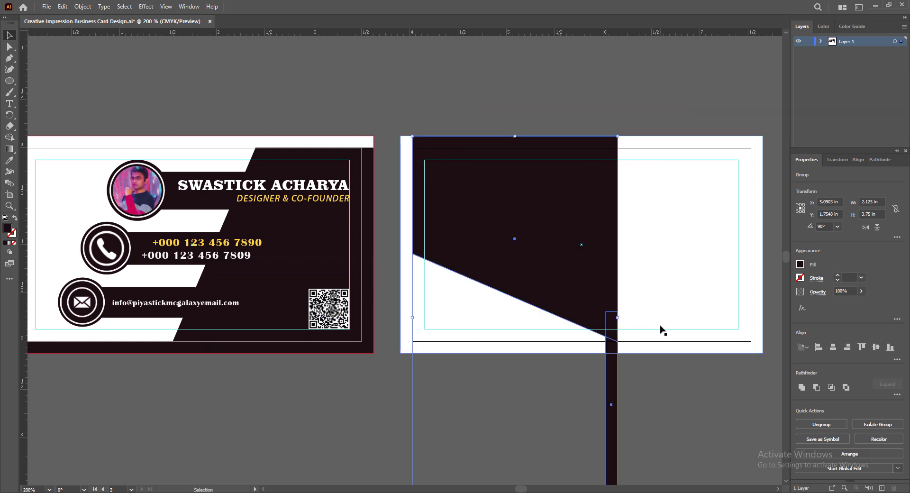
pyautogui.scroll(-2, 662, 327)
pyautogui.scroll(1, 662, 327)
pyautogui.moveTo(550, 457); pyautogui.dragTo(551, 348)
pyautogui.moveTo(634, 264); pyautogui.dragTo(737, 267)
pyautogui.click(754, 336)
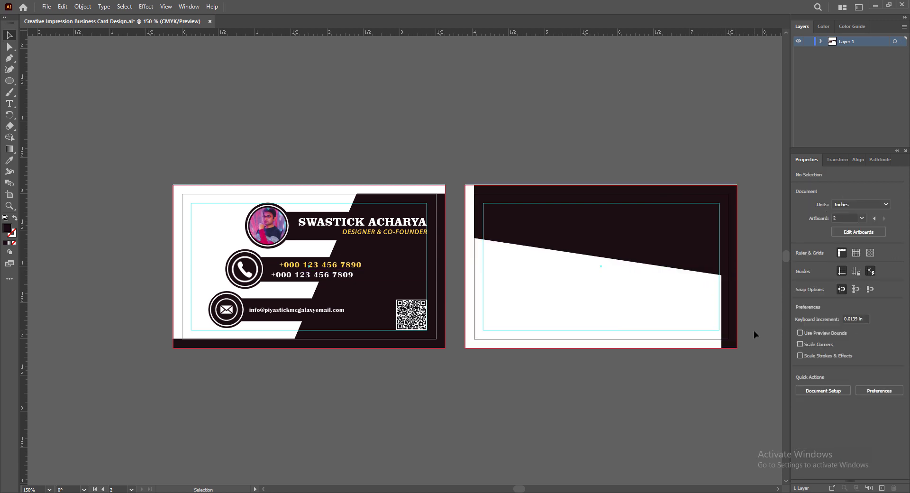
# Step: Ungroup the slanted dark shape and the vertical strip on the back card
pyautogui.scroll(2, 729, 283)
pyautogui.click(734, 303)
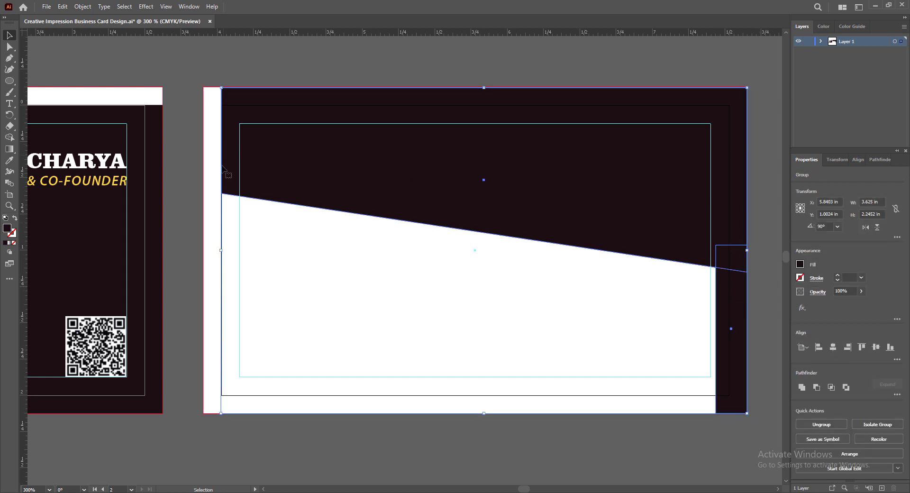
pyautogui.moveTo(221, 250); pyautogui.dragTo(212, 246)
pyautogui.hotkey('ctrl', 'z')
pyautogui.rightClick(645, 192)
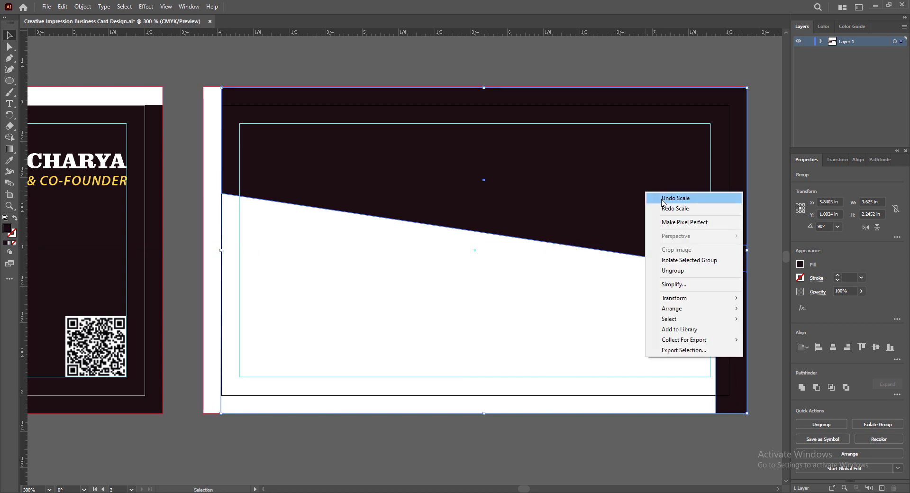
pyautogui.click(674, 271)
pyautogui.click(768, 304)
# Step: Narrow the back card's vertical dark strip so its inner edge lines up with the right trim line
pyautogui.click(732, 322)
pyautogui.moveTo(716, 328); pyautogui.dragTo(710, 329)
pyautogui.click(761, 275)
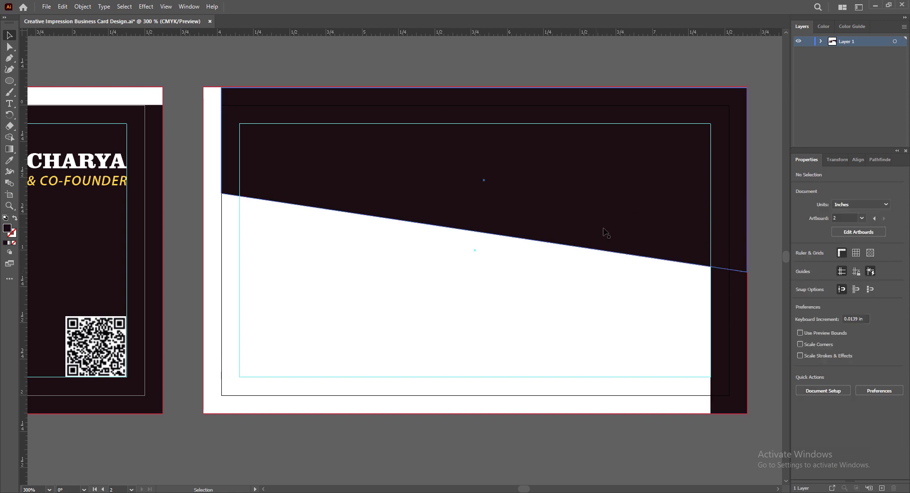
pyautogui.click(719, 329)
pyautogui.moveTo(711, 329); pyautogui.dragTo(729, 330)
pyautogui.click(768, 291)
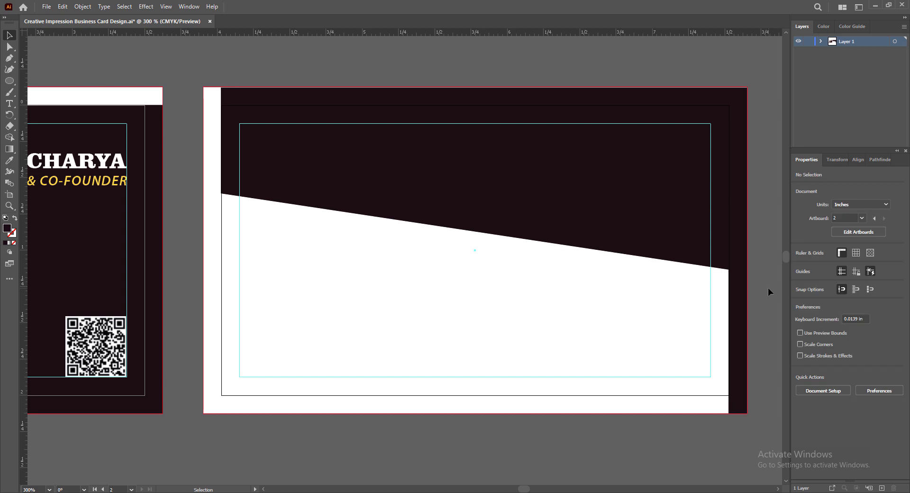
# Step: Stretch the back card's slanted dark shape to about 1.37 in high and pull its lower-right corner point further down
pyautogui.click(309, 193)
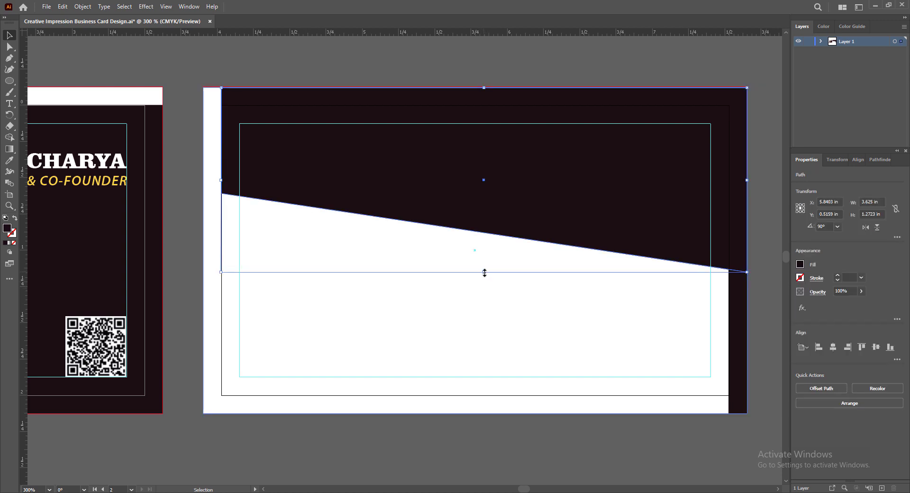
pyautogui.moveTo(484, 272)
pyautogui.mouseDown()
pyautogui.moveTo(484, 303)
pyautogui.moveTo(483, 250)
pyautogui.moveTo(484, 285)
pyautogui.mouseUp()
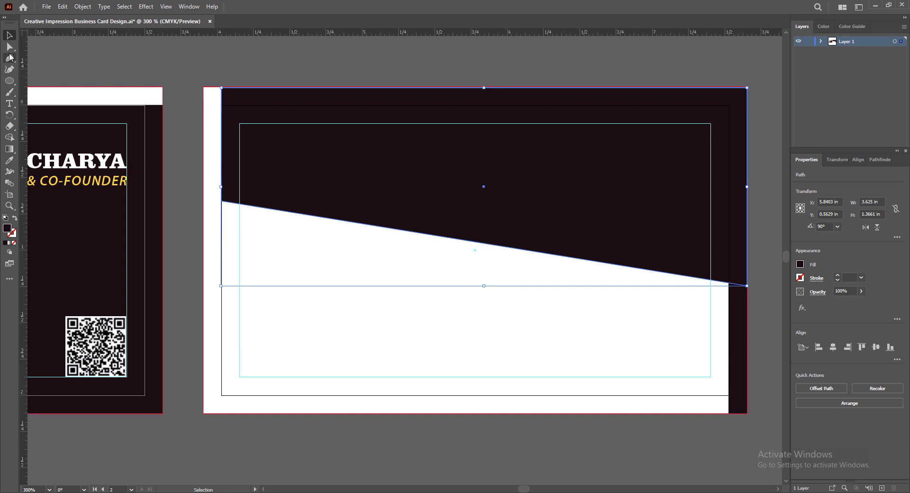
pyautogui.press('a')
pyautogui.click(747, 285)
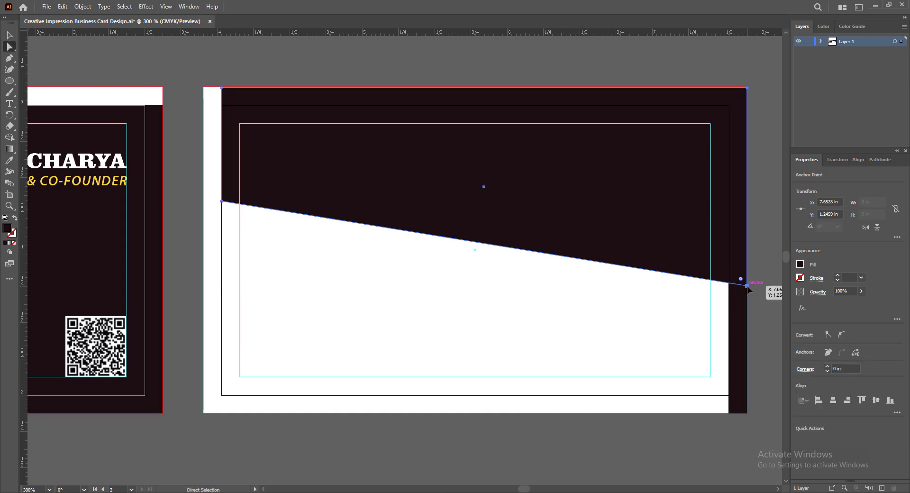
pyautogui.moveTo(746, 286); pyautogui.dragTo(747, 307)
pyautogui.press('v')
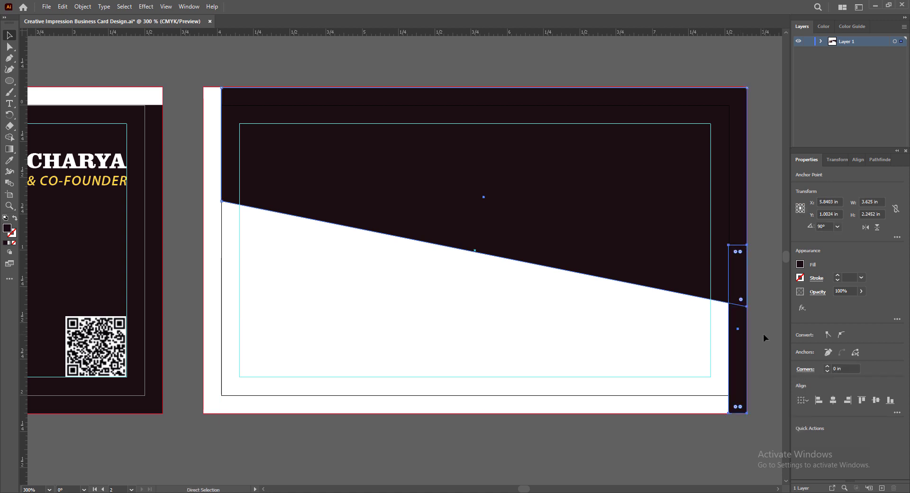
pyautogui.click(763, 334)
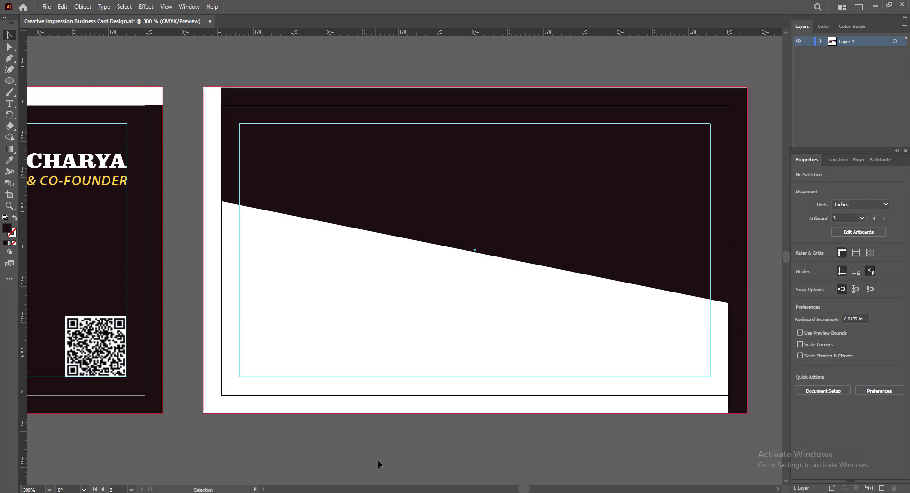
# Step: Paste the rose-gold logo, shrink it and centre it horizontally in the back card's dark area above the slanted edge
pyautogui.hotkey('ctrl', 'v')
pyautogui.moveTo(425, 95); pyautogui.dragTo(450, 251)
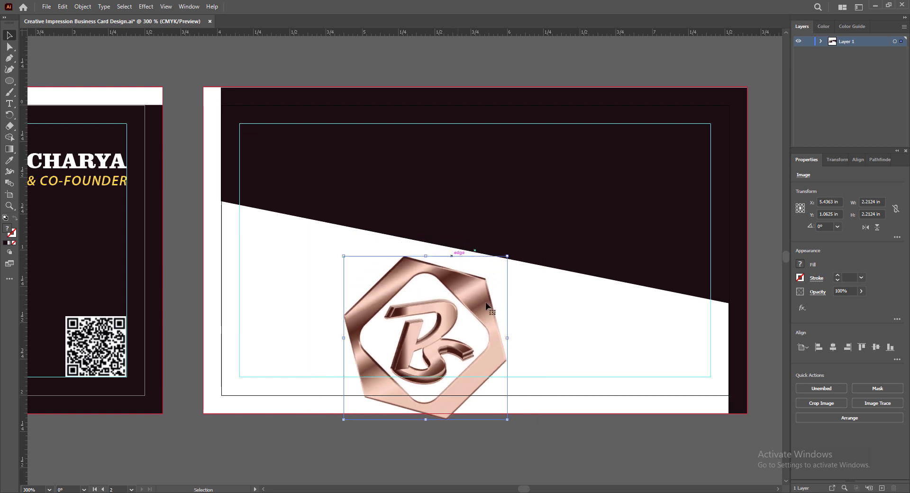
pyautogui.moveTo(485, 303); pyautogui.dragTo(517, 164)
pyautogui.moveTo(458, 279); pyautogui.dragTo(462, 249)
pyautogui.moveTo(457, 115); pyautogui.dragTo(462, 129)
pyautogui.moveTo(458, 189); pyautogui.dragTo(476, 191)
pyautogui.click(586, 439)
pyautogui.click(512, 163)
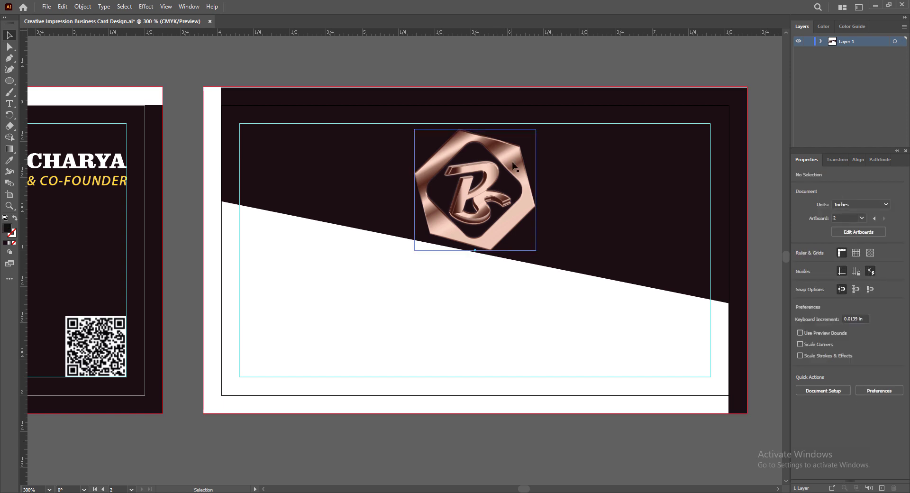
pyautogui.click(573, 455)
# Step: Duplicate the job title text into the white area below the logo and recolour it with the slanted shape's dark fill
pyautogui.click(91, 181)
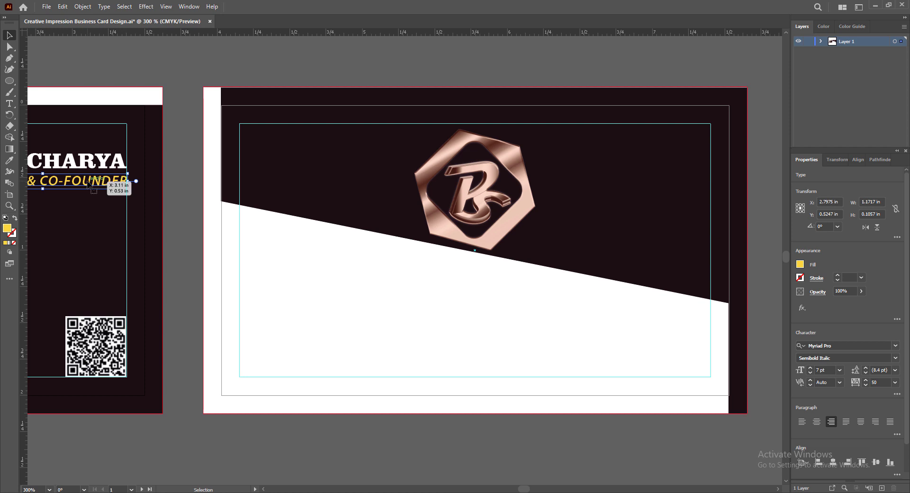
pyautogui.moveTo(93, 190); pyautogui.dragTo(526, 296)
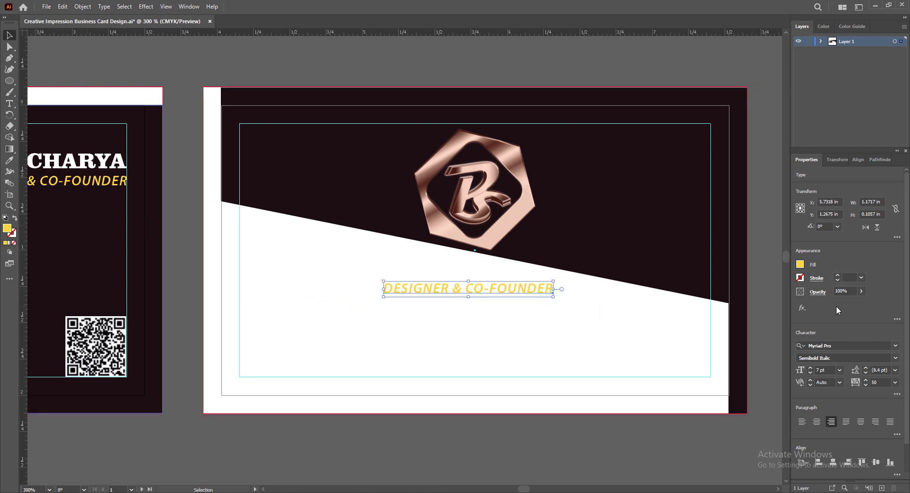
pyautogui.click(800, 265)
pyautogui.click(800, 264)
pyautogui.click(9, 160)
pyautogui.click(611, 233)
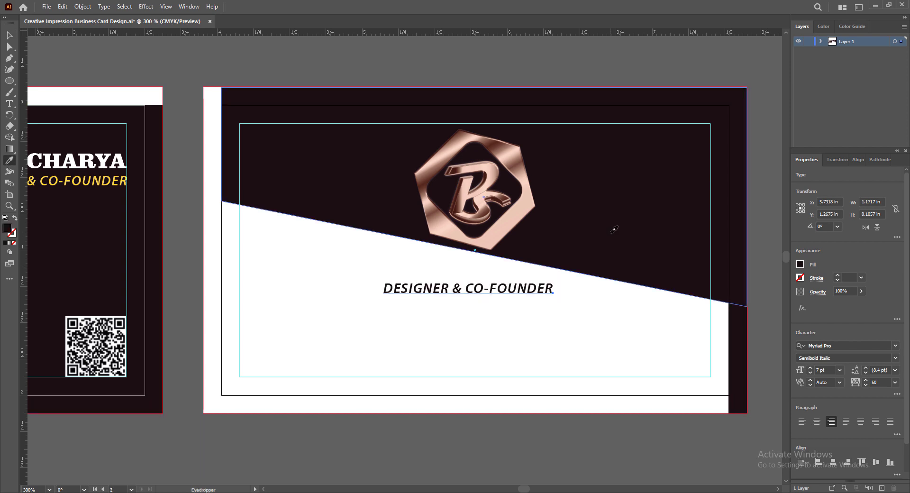
pyautogui.click(9, 35)
# Step: Replace the duplicated job title with "PIYASTICK" above "MULTI CREATIVE GALAXY" on two centre-aligned lines
pyautogui.tripleClick(443, 290)
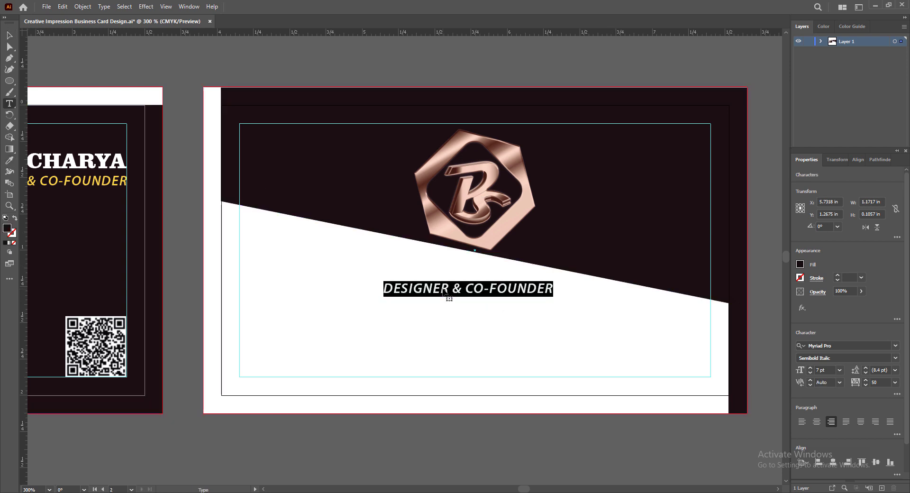
pyautogui.write('piyasti')
pyautogui.press('BackSpace')
pyautogui.press('BackSpace')
pyautogui.press('BackSpace')
pyautogui.press('BackSpace')
pyautogui.press('BackSpace')
pyautogui.press('BackSpace')
pyautogui.press('BackSpace')
pyautogui.write('PIYASTICK')
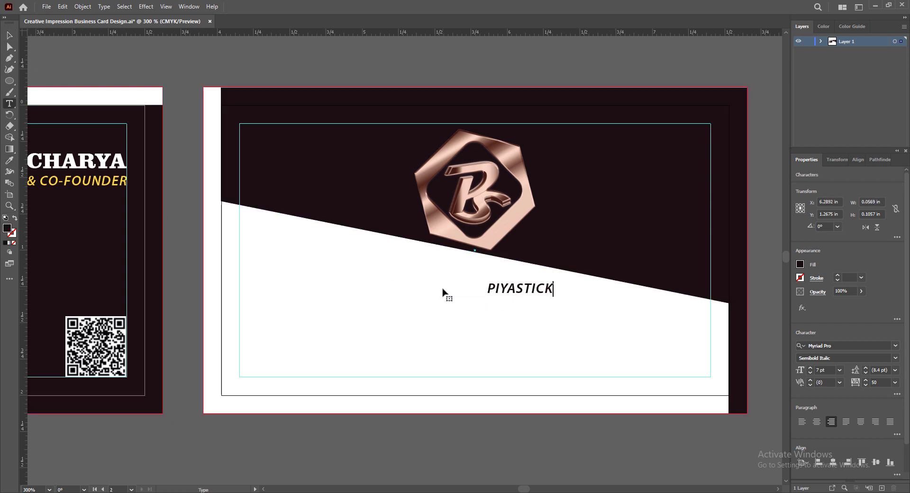
pyautogui.press('Return')
pyautogui.write('MULTI CREATIVE GALAXY')
pyautogui.press('Escape')
pyautogui.hotkey('ctrl', 'shift', 'c')
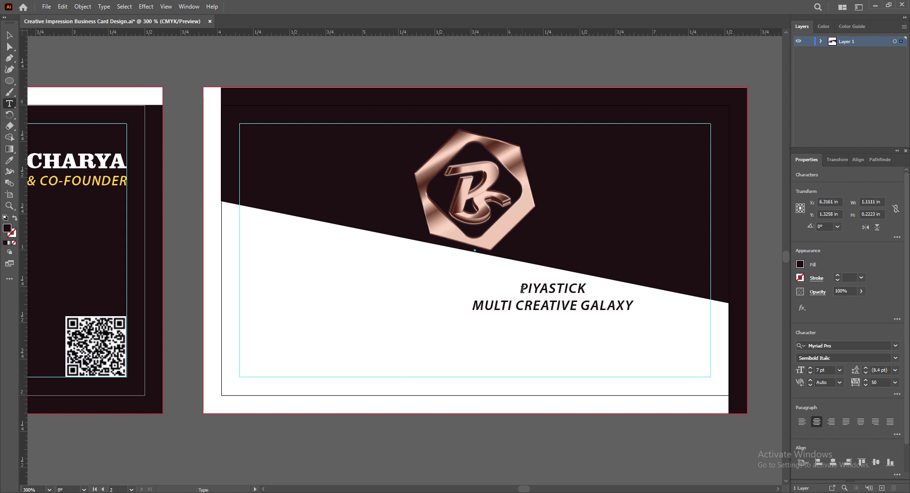
# Step: Make the PIYASTICK line Bold at 9 pt and move the two-line brand text directly below the logo
pyautogui.tripleClick(524, 293)
pyautogui.doubleClick(524, 293)
pyautogui.click(895, 358)
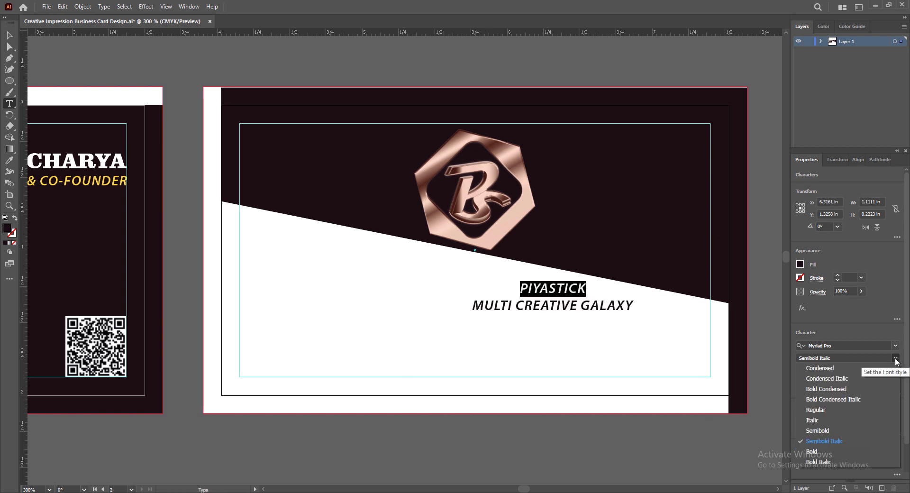
pyautogui.click(819, 453)
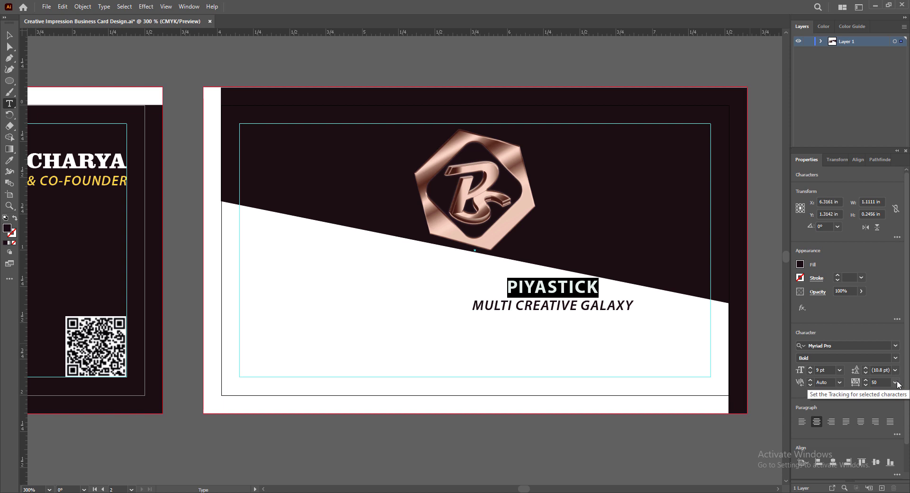
pyautogui.press('Escape')
pyautogui.moveTo(579, 290); pyautogui.dragTo(501, 273)
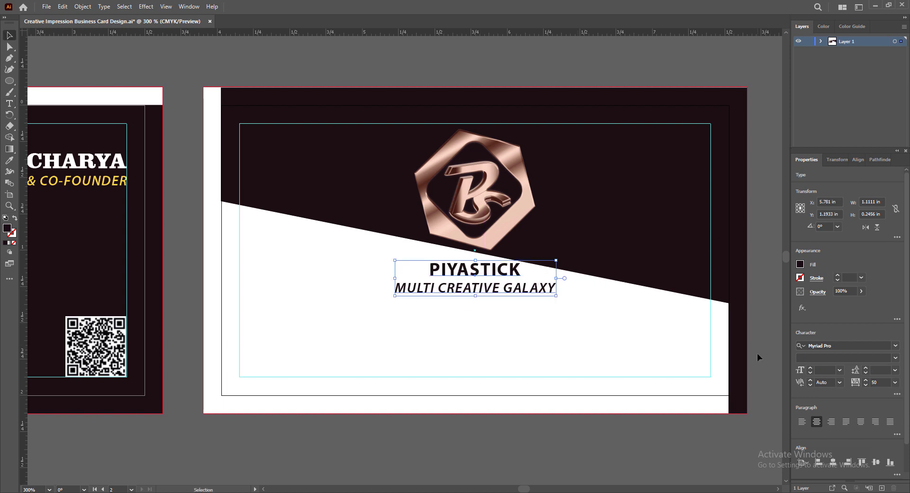
# Step: Set the MULTI CREATIVE GALAXY line's tracking to 25 and its size to 7 pt
pyautogui.doubleClick(448, 289)
pyautogui.moveTo(396, 288); pyautogui.dragTo(558, 289)
pyautogui.click(895, 382)
pyautogui.click(884, 331)
pyautogui.click(811, 368)
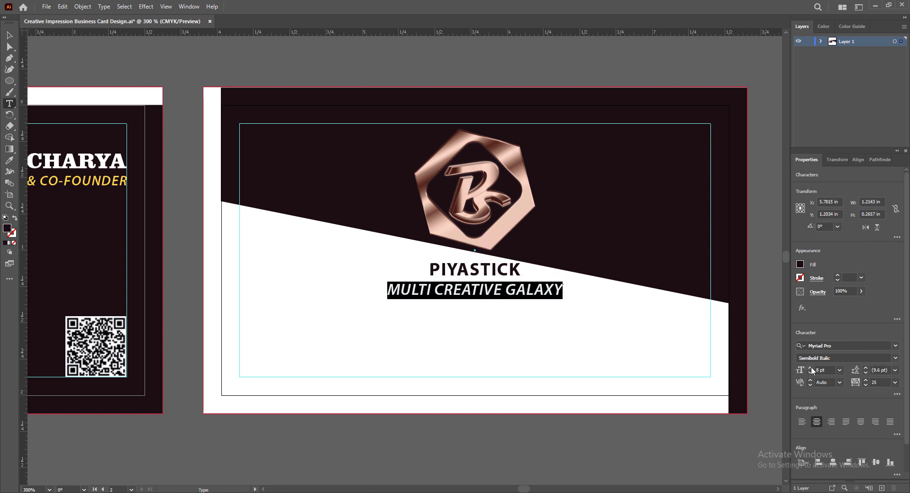
pyautogui.click(506, 290)
pyautogui.moveTo(388, 289); pyautogui.dragTo(562, 290)
pyautogui.click(811, 372)
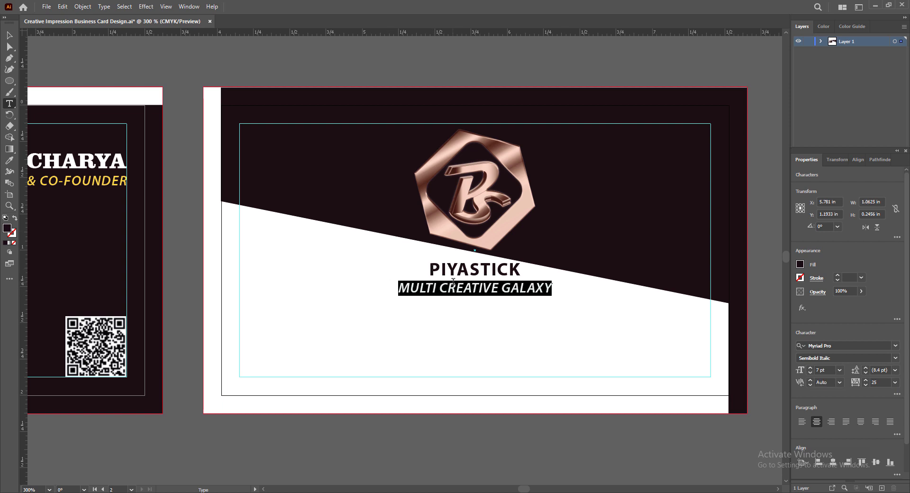
# Step: Set the PIYASTICK line to 10 pt with a tracking of 50
pyautogui.moveTo(431, 270); pyautogui.dragTo(518, 270)
pyautogui.click(895, 383)
pyautogui.click(882, 351)
pyautogui.click(810, 368)
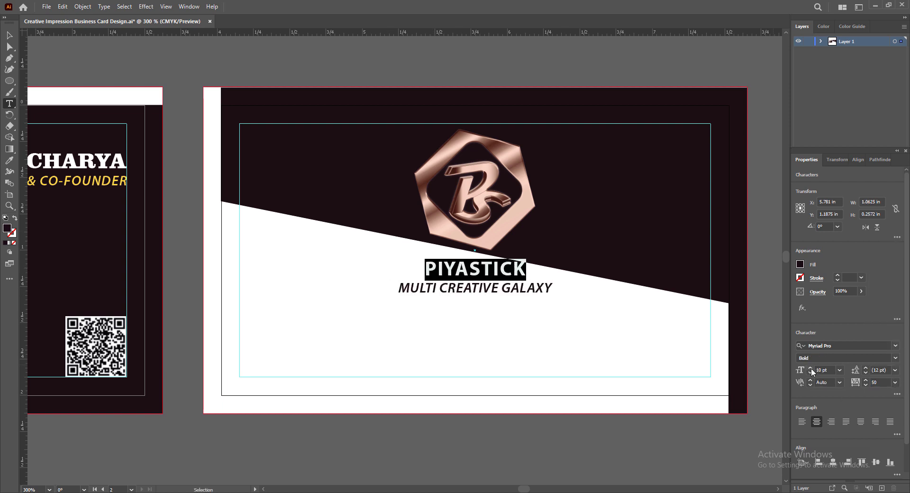
# Step: Shift the brand text slightly down and to the right, and nudge the logo slightly down above it
pyautogui.click(509, 272)
pyautogui.press('Escape')
pyautogui.press('Down')
pyautogui.moveTo(468, 281); pyautogui.dragTo(476, 281)
pyautogui.press('Left')
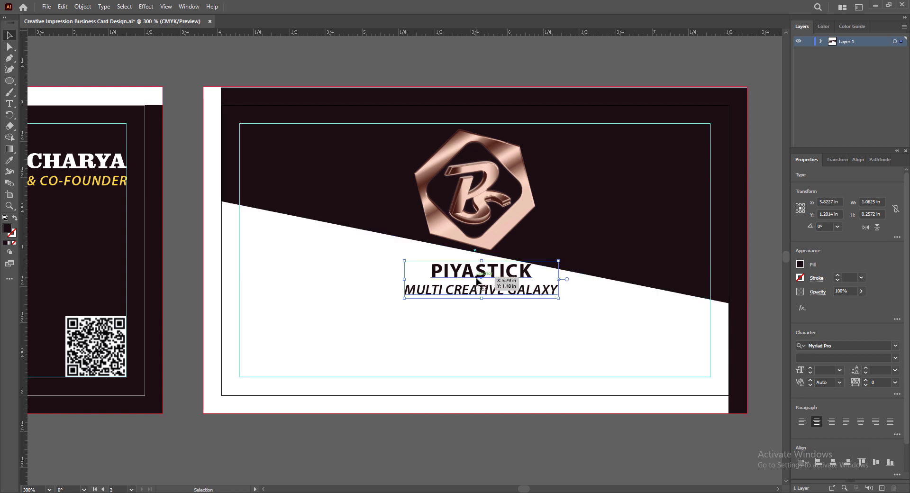
pyautogui.press('Down')
pyautogui.click(556, 438)
pyautogui.click(497, 156)
pyautogui.press('Down')
pyautogui.click(577, 433)
# Step: Set the leading of the two-line brand text to 8 pt
pyautogui.click(490, 277)
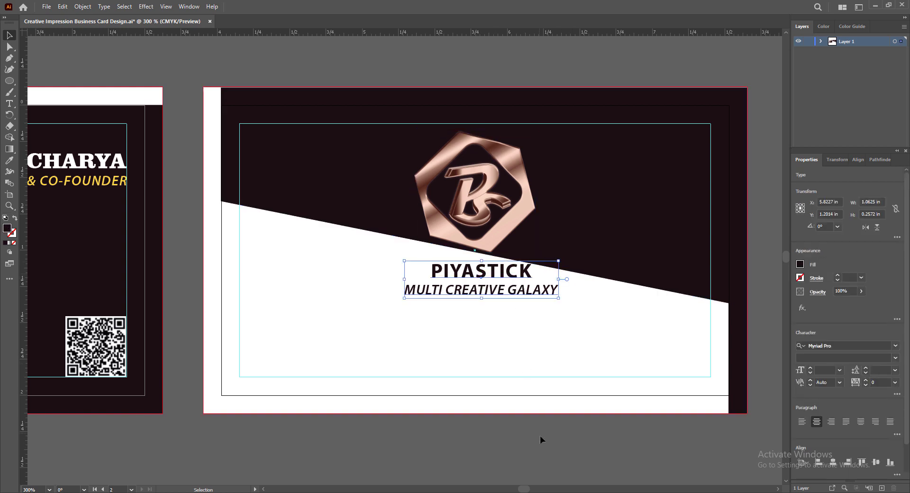
pyautogui.click(544, 440)
pyautogui.click(493, 277)
pyautogui.click(894, 370)
pyautogui.click(882, 266)
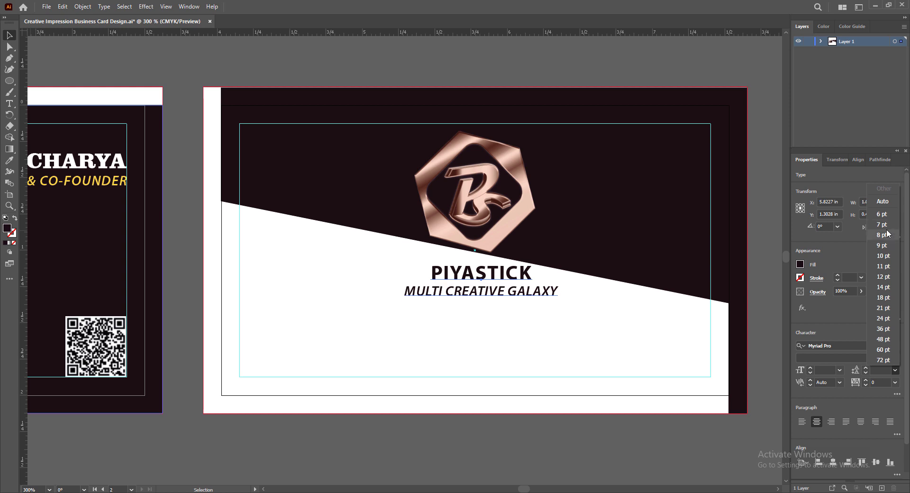
pyautogui.click(642, 448)
pyautogui.hotkey('ctrl', '-')
pyautogui.scroll(-3, 640, 439)
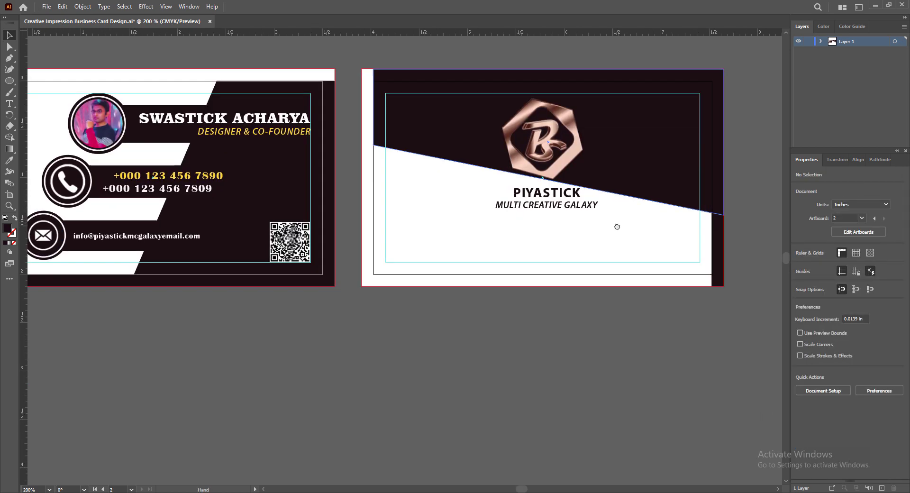
pyautogui.scroll(1, 560, 256)
pyautogui.hscroll(5, 559, 251)
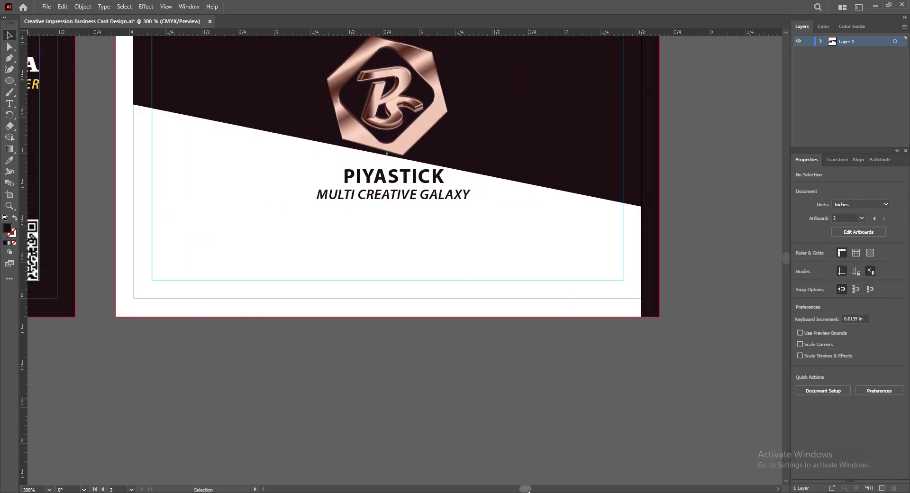
pyautogui.hscroll(-2, 557, 242)
pyautogui.scroll(2, 554, 234)
pyautogui.click(494, 322)
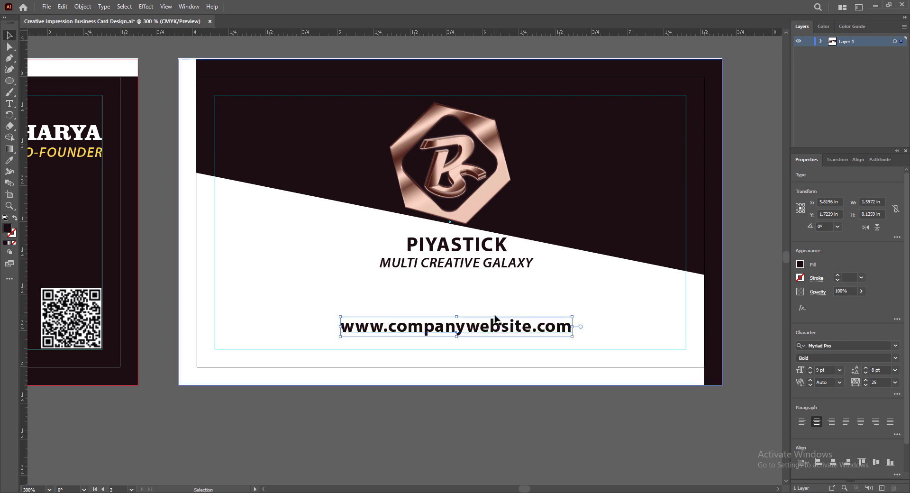
pyautogui.press('Down')
pyautogui.press('Down')
pyautogui.press('Down')
pyautogui.press('Down')
pyautogui.press('Down')
pyautogui.press('Down')
pyautogui.press('Down')
pyautogui.press('Down')
pyautogui.press('Down')
pyautogui.press('Up')
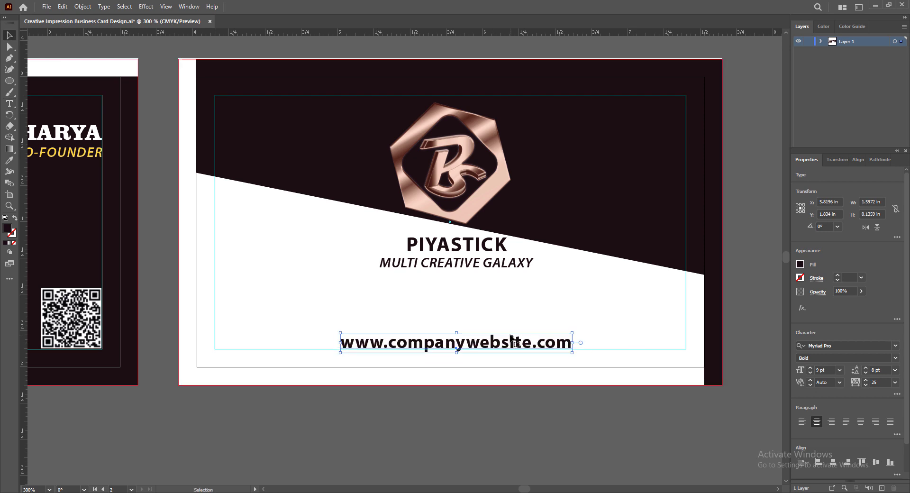
# Step: Reduce the website text to 7 pt, set its tracking to 50 and recentre it just above the bottom safe-area guide
pyautogui.click(809, 373)
pyautogui.click(809, 372)
pyautogui.moveTo(497, 345); pyautogui.dragTo(491, 347)
pyautogui.click(865, 379)
# Step: Move the back card's dark shapes, logo and brand text down together, leaving the website line in place
pyautogui.moveTo(597, 303); pyautogui.dragTo(594, 356)
pyautogui.moveTo(327, 85); pyautogui.dragTo(752, 345)
pyautogui.press('Down')
pyautogui.press('Down')
pyautogui.press('Down')
pyautogui.press('Down')
pyautogui.press('Down')
pyautogui.press('Down')
pyautogui.press('Down')
pyautogui.press('Down')
pyautogui.press('Down')
pyautogui.press('Down')
pyautogui.press('Down')
pyautogui.press('Down')
pyautogui.press('Down')
pyautogui.press('Down')
pyautogui.press('Down')
pyautogui.press('Down')
pyautogui.press('Down')
pyautogui.press('Up')
pyautogui.press('Up')
pyautogui.press('Up')
pyautogui.press('Up')
pyautogui.press('Up')
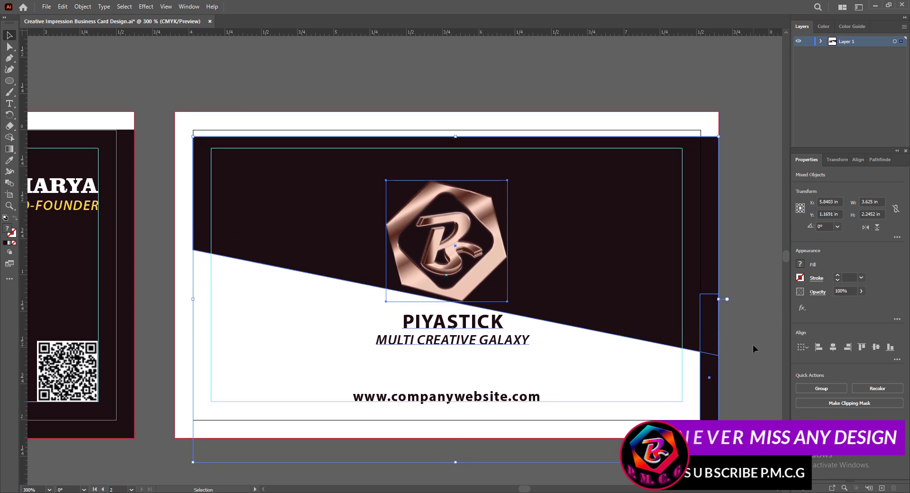
pyautogui.press('Down')
pyautogui.press('Down')
pyautogui.press('Down')
pyautogui.press('Down')
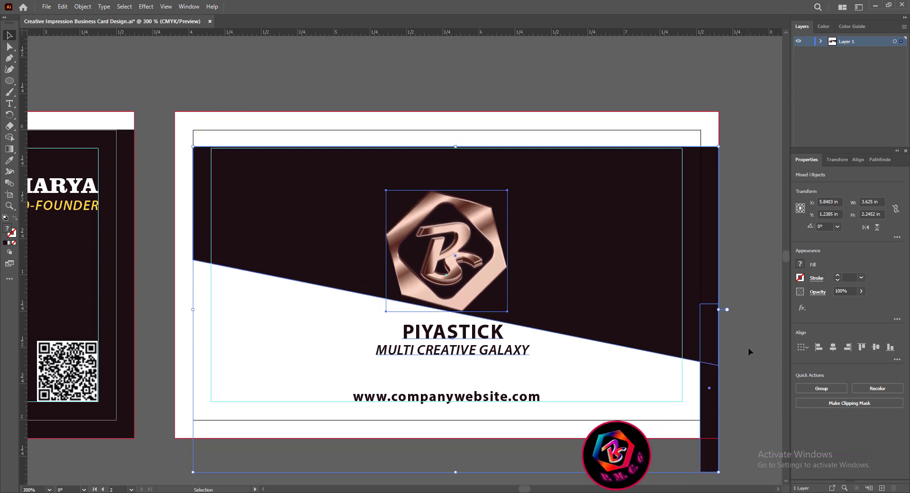
pyautogui.click(746, 347)
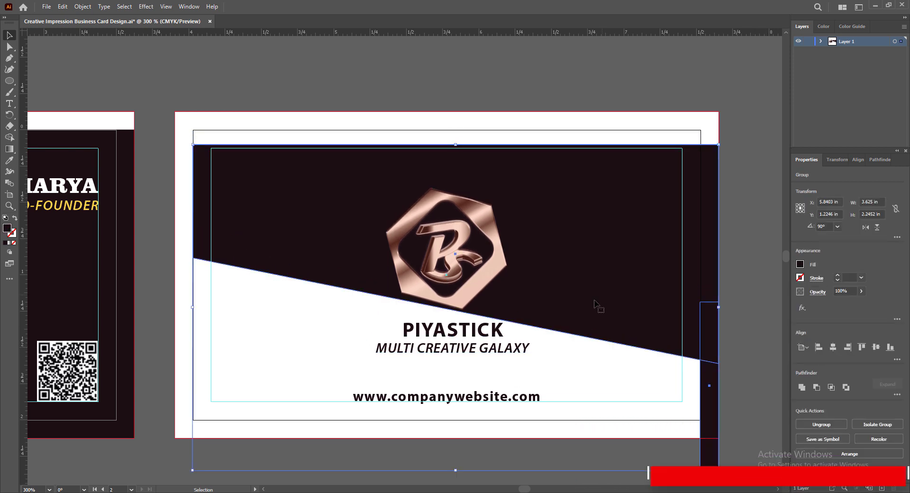
# Step: Stretch the slanted dark shape's upper edge up to the back card's top bleed line
pyautogui.click(711, 429)
pyautogui.click(455, 149)
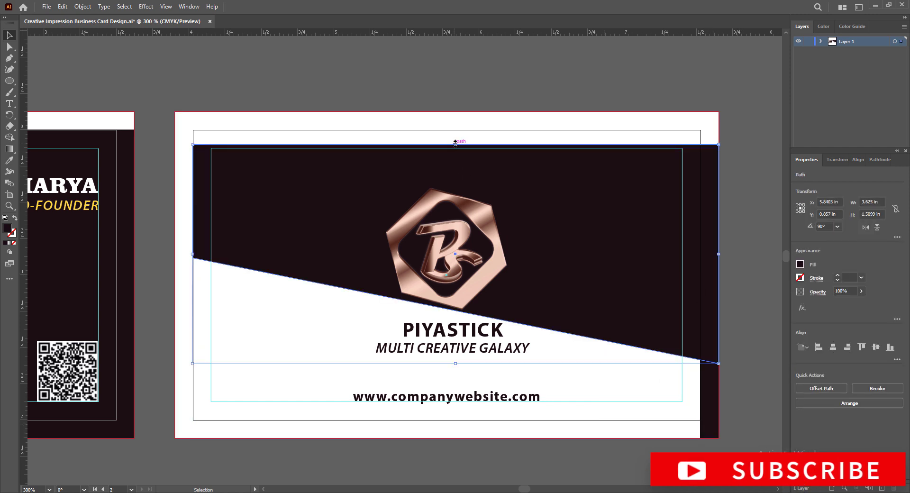
pyautogui.moveTo(455, 145); pyautogui.dragTo(455, 112)
# Step: Raise the slanted shape's lower-right corner point by about 0.2 in and its lower-left corner point slightly
pyautogui.press('a')
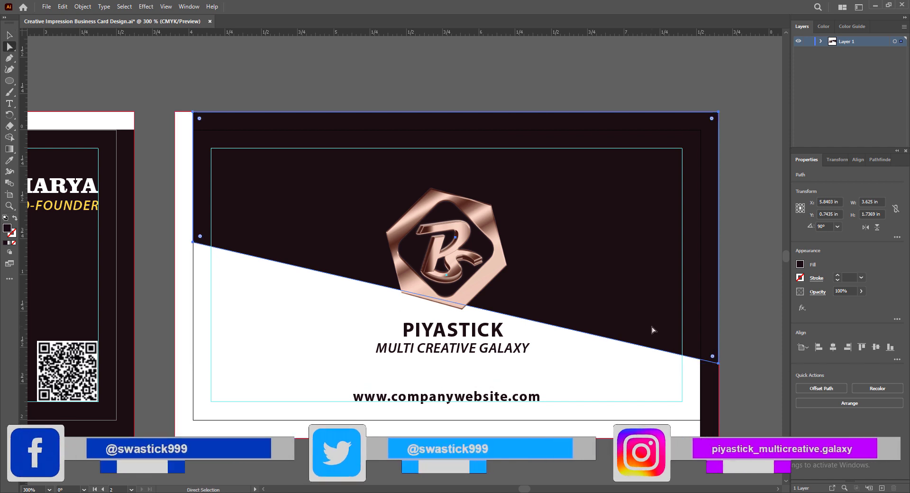
pyautogui.click(719, 363)
pyautogui.moveTo(719, 363); pyautogui.dragTo(718, 328)
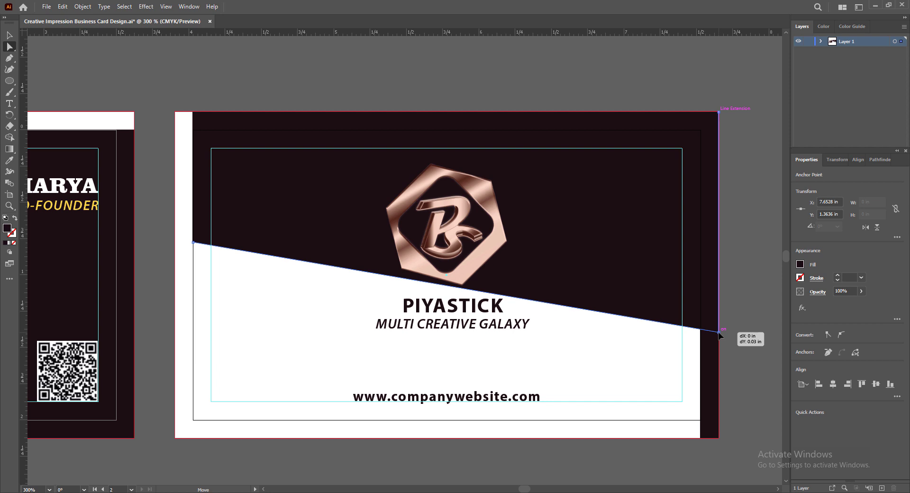
pyautogui.moveTo(718, 331); pyautogui.dragTo(719, 333)
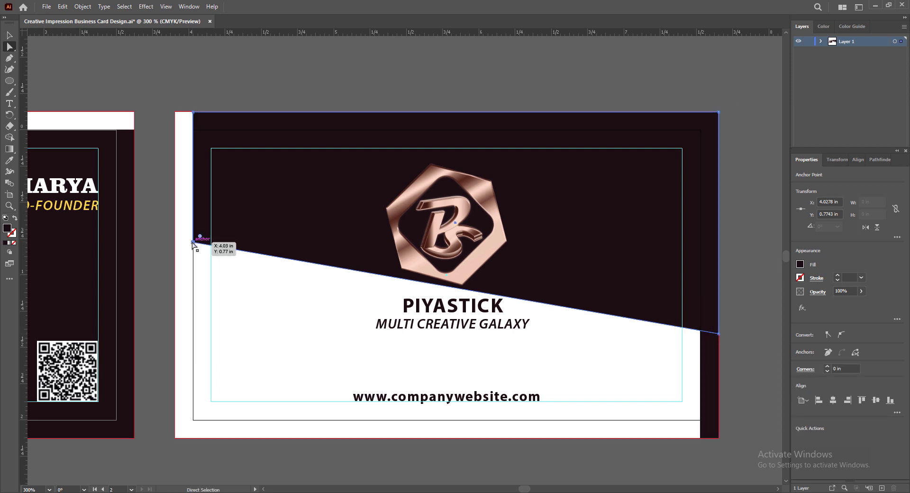
pyautogui.moveTo(192, 243); pyautogui.dragTo(193, 239)
pyautogui.click(745, 278)
# Step: Nudge the brand text and the website text slightly upward, and save the document
pyautogui.click(476, 308)
pyautogui.click(11, 37)
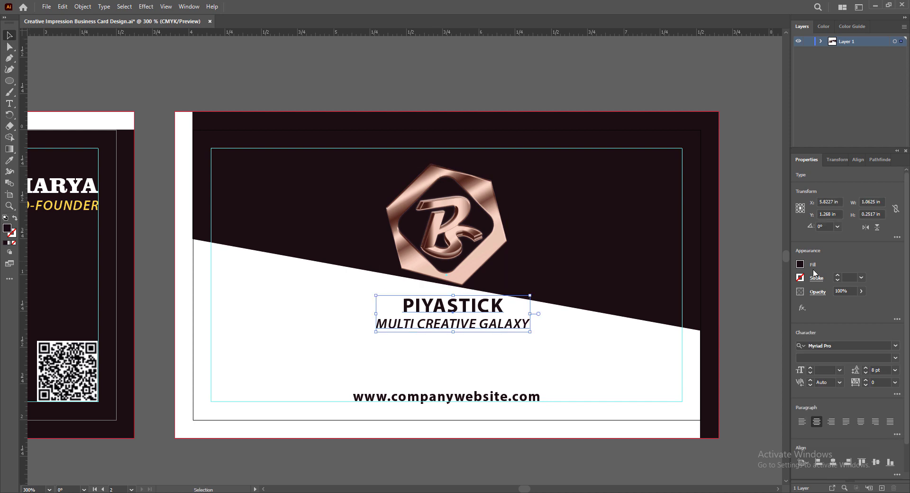
pyautogui.press('Up')
pyautogui.click(531, 395)
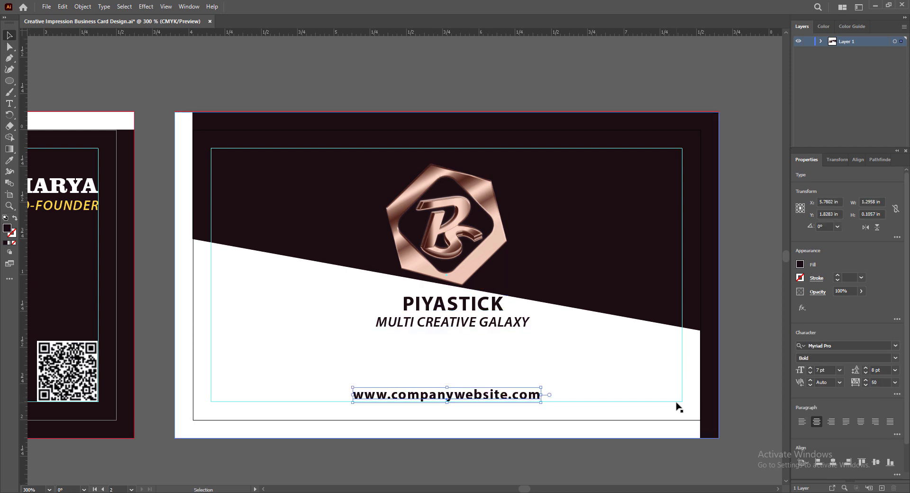
pyautogui.press('Up')
pyautogui.click(736, 383)
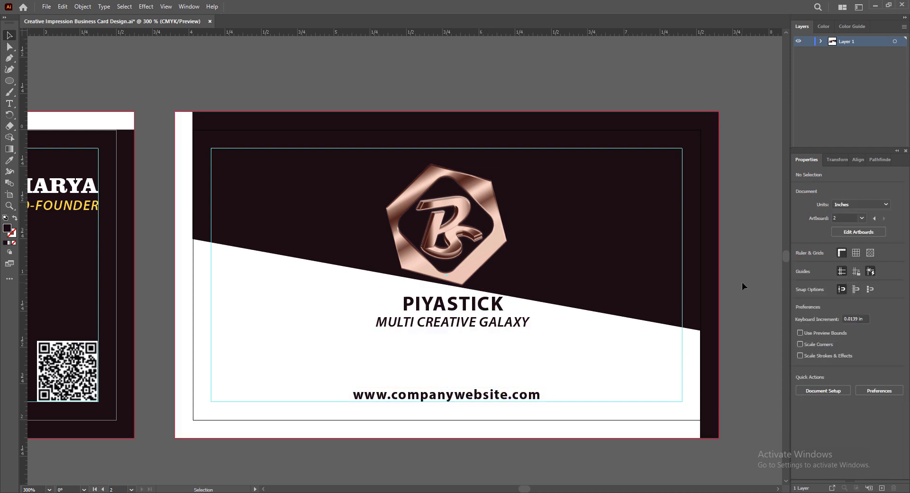
pyautogui.hotkey('ctrl', 's')
pyautogui.scroll(-2, 518, 289)
pyautogui.scroll(1, 701, 308)
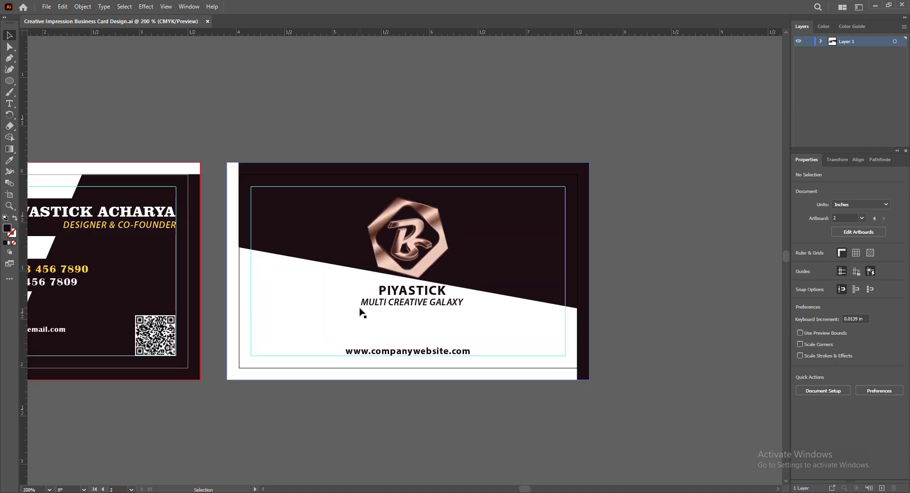
pyautogui.scroll(1, 484, 234)
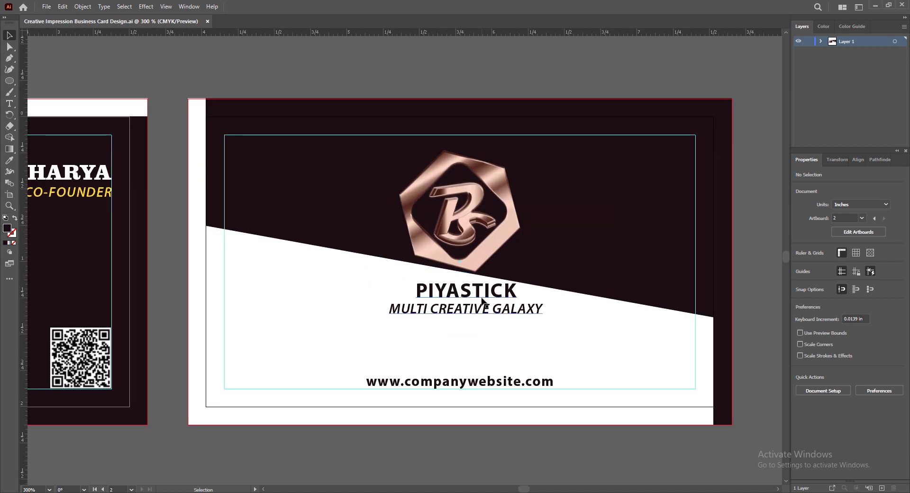
pyautogui.click(527, 382)
pyautogui.click(748, 308)
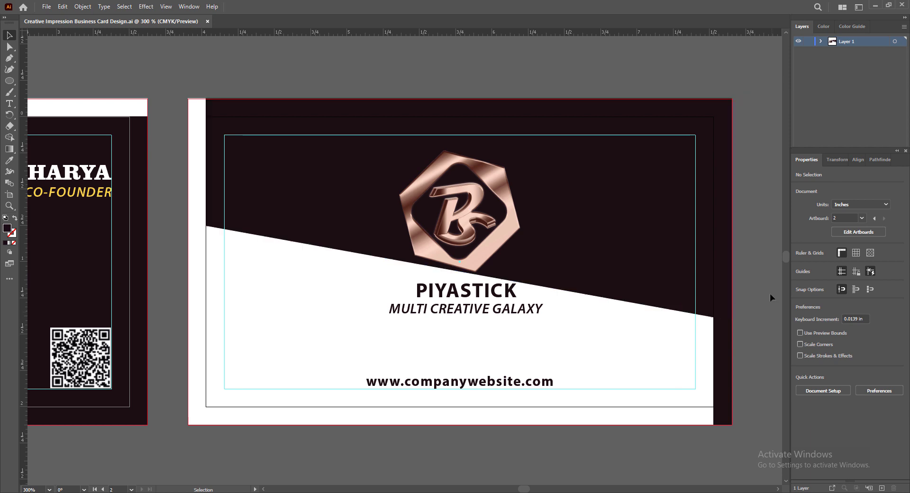
pyautogui.scroll(-2, 764, 313)
pyautogui.click(567, 285)
pyautogui.click(650, 363)
pyautogui.click(166, 235)
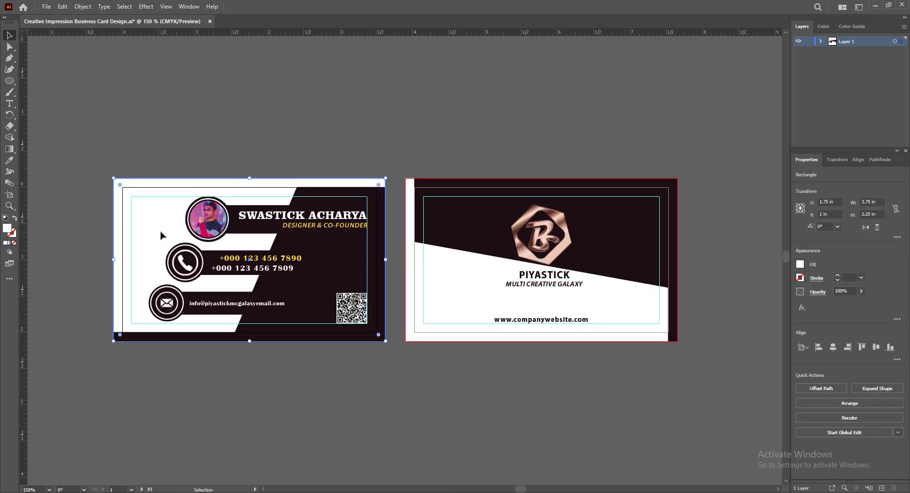
pyautogui.doubleClick(8, 231)
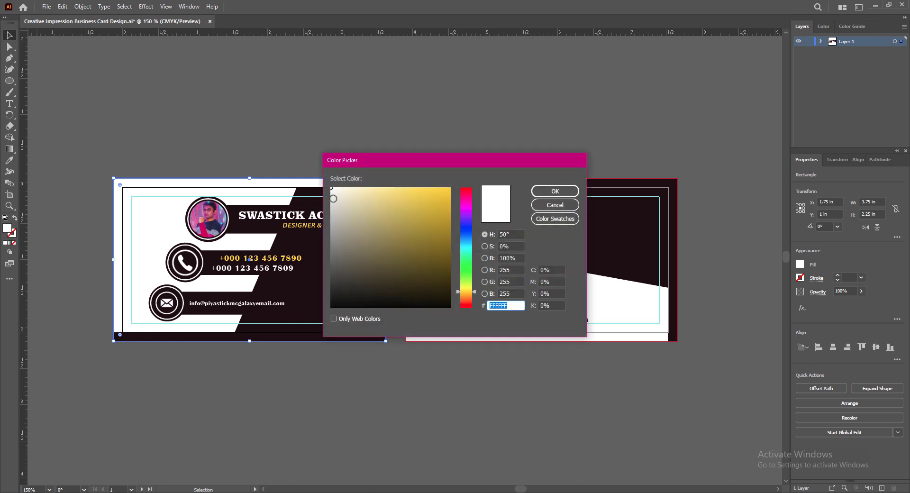
pyautogui.click(333, 198)
pyautogui.click(466, 297)
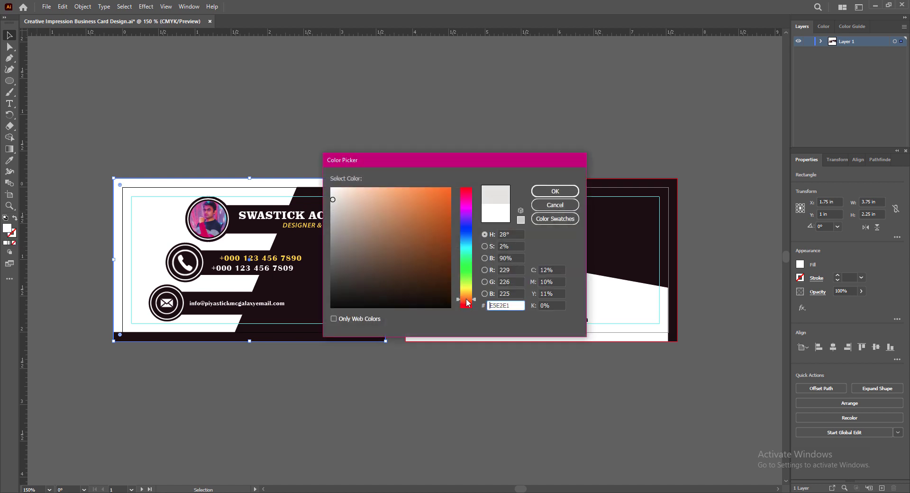
pyautogui.click(352, 190)
pyautogui.click(475, 303)
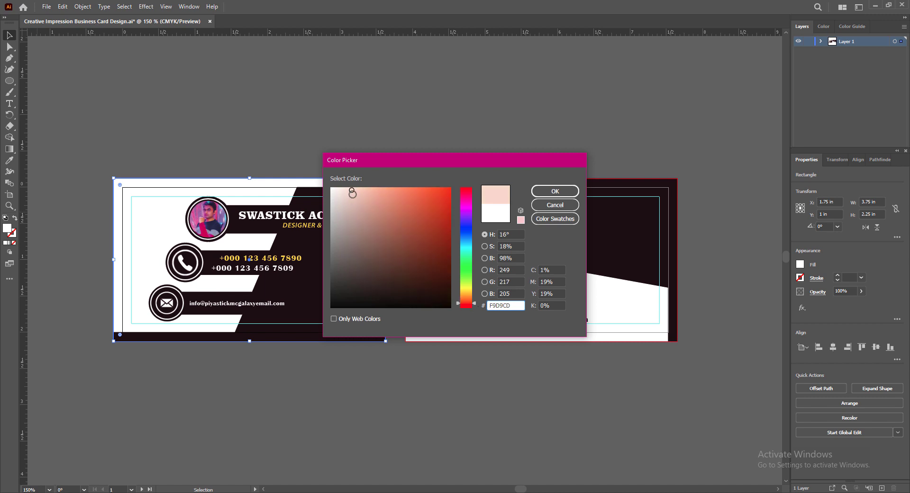
pyautogui.moveTo(351, 190); pyautogui.dragTo(372, 243)
pyautogui.click(348, 190)
pyautogui.moveTo(348, 190); pyautogui.dragTo(349, 187)
pyautogui.click(468, 304)
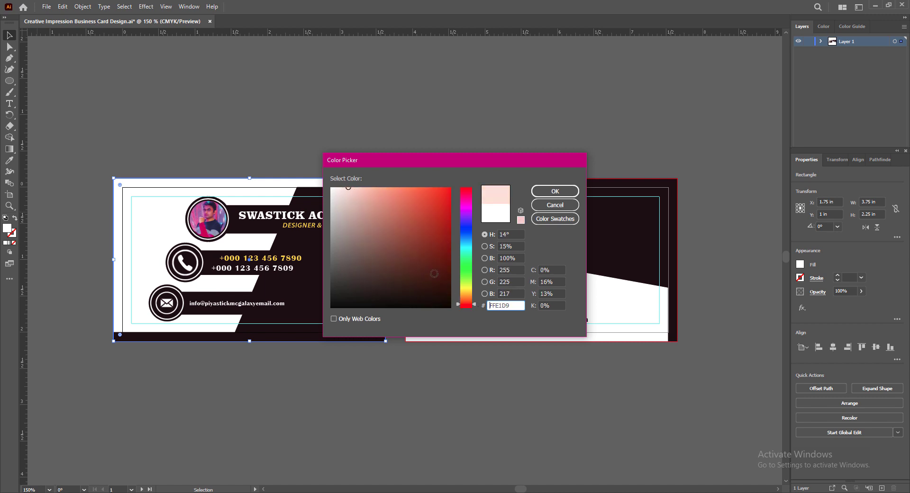
pyautogui.moveTo(414, 162); pyautogui.dragTo(362, 312)
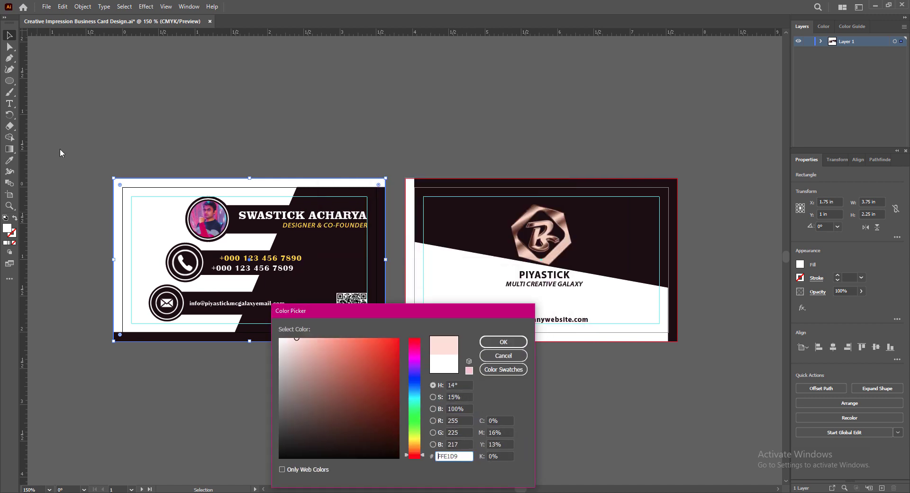
pyautogui.click(504, 359)
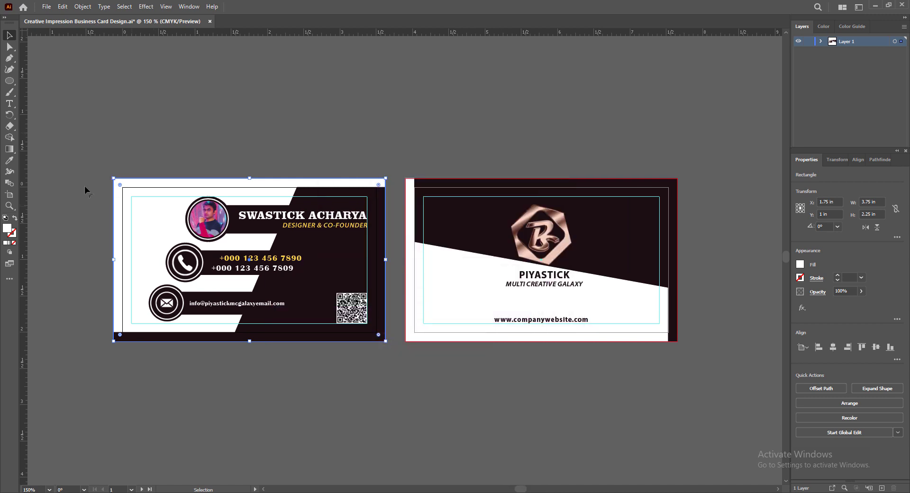
# Step: Fill the front card's white background with a rose-gold tone sampled from the back card's logo, lightened to FFE1D2
pyautogui.click(10, 161)
pyautogui.click(551, 257)
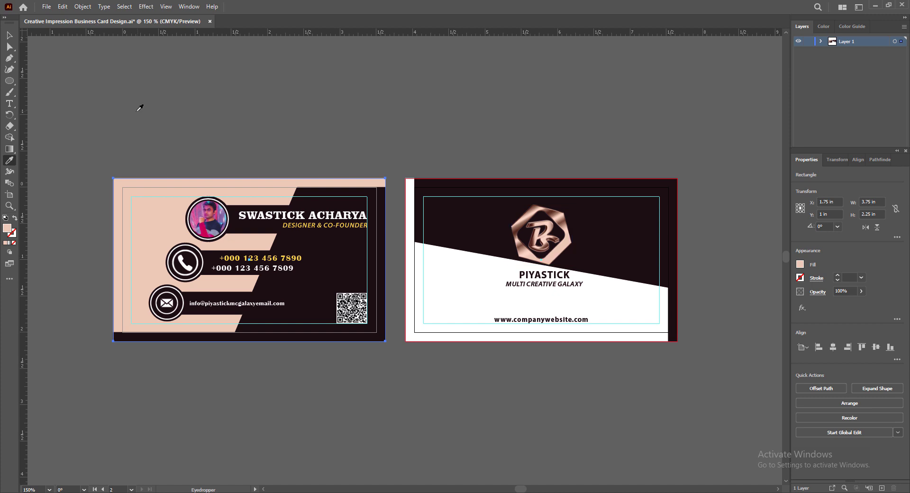
pyautogui.click(9, 35)
pyautogui.doubleClick(7, 228)
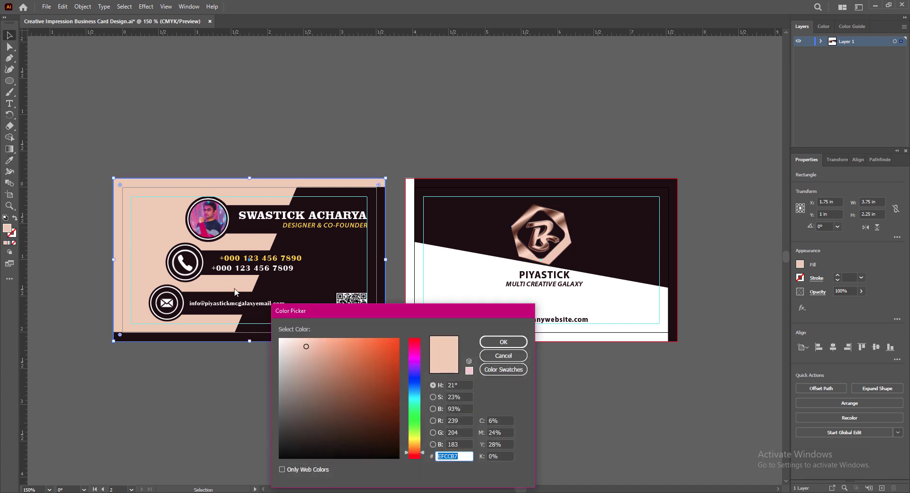
pyautogui.click(302, 339)
pyautogui.click(503, 342)
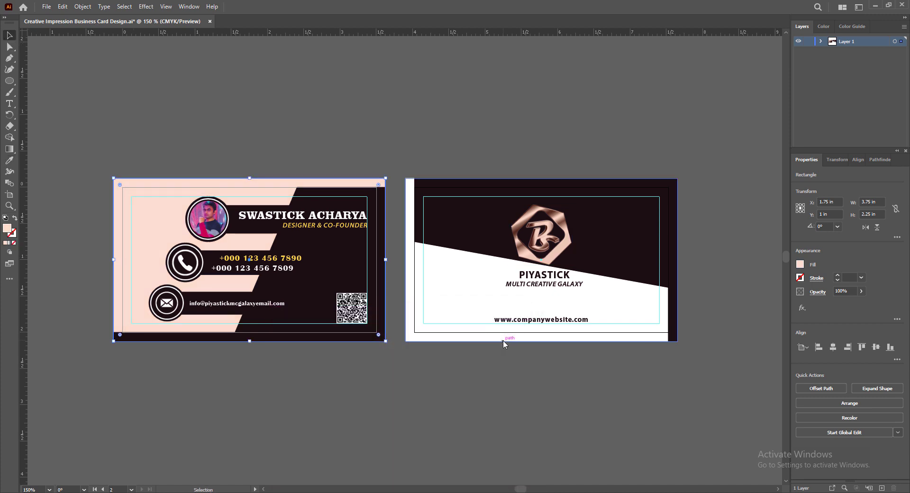
pyautogui.click(342, 408)
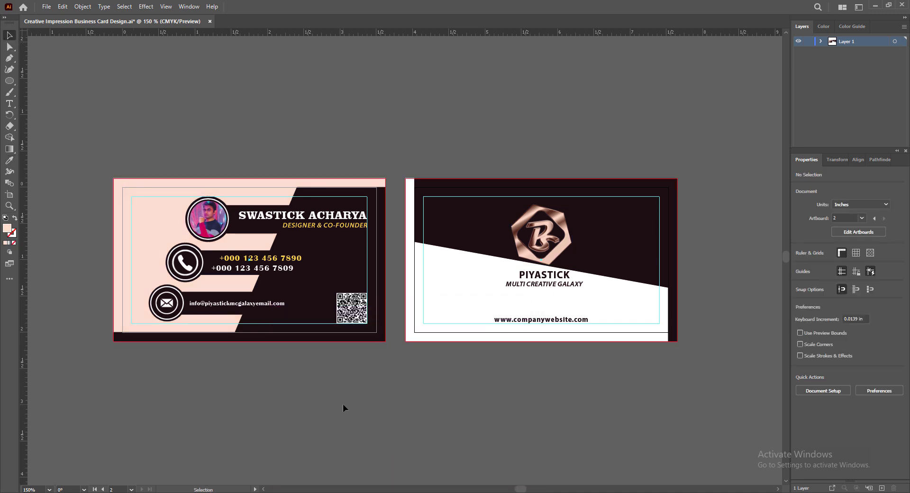
# Step: Copy the front background's colour code FFE1D2 to the back card's white background rectangle, and save the document
pyautogui.click(148, 252)
pyautogui.doubleClick(7, 228)
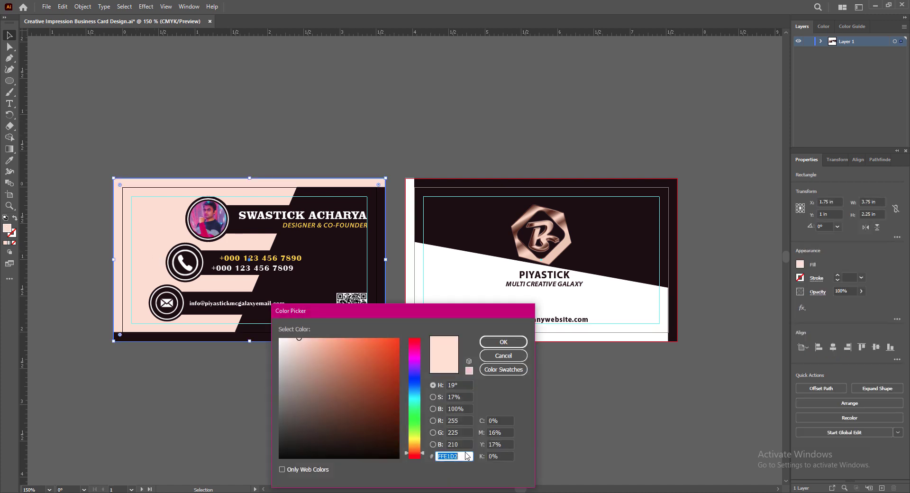
pyautogui.click(503, 341)
pyautogui.click(608, 311)
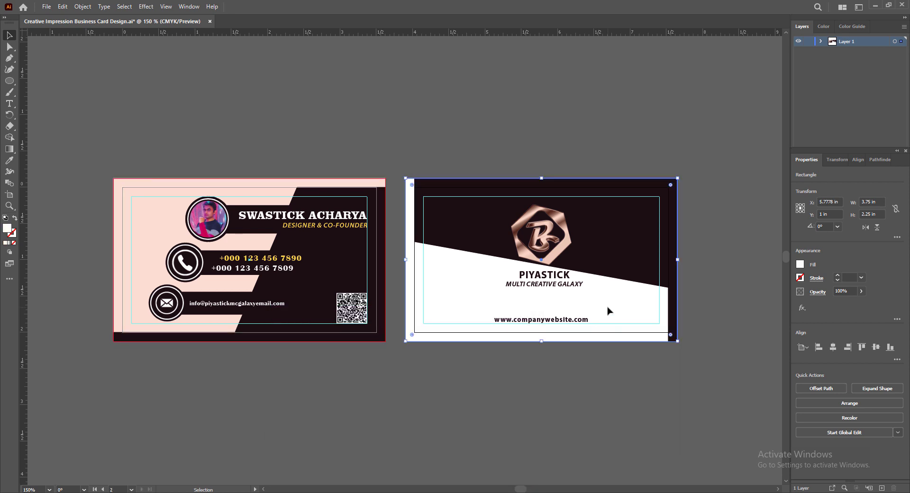
pyautogui.doubleClick(7, 228)
pyautogui.write('FFE1D2')
pyautogui.click(507, 342)
pyautogui.click(530, 405)
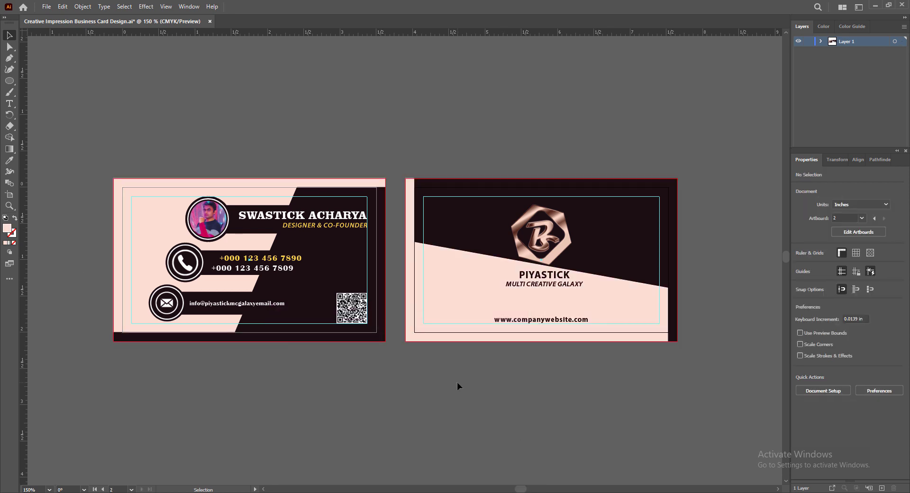
pyautogui.hotkey('ctrl', 's')
# Step: Examine the front and back cards side by side, checking the background colour, logo, text and margins
pyautogui.scroll(2, 571, 226)
pyautogui.scroll(-1, 564, 221)
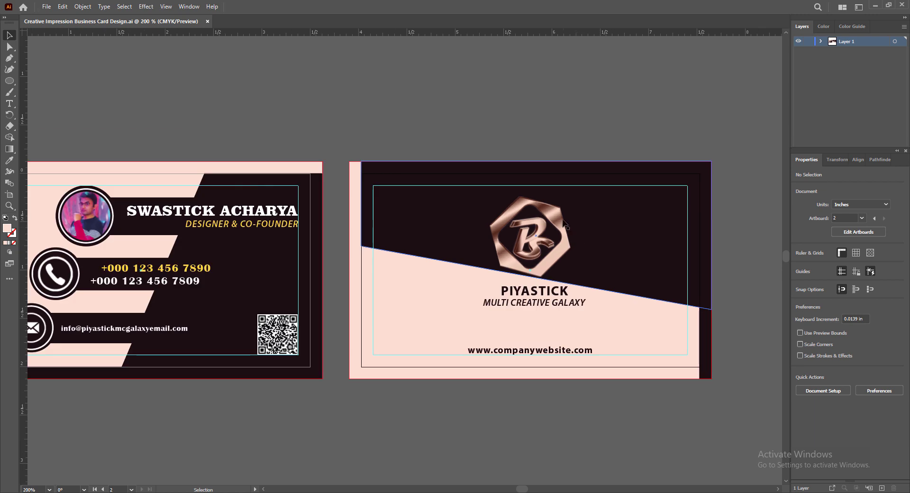
pyautogui.click(562, 223)
pyautogui.click(723, 431)
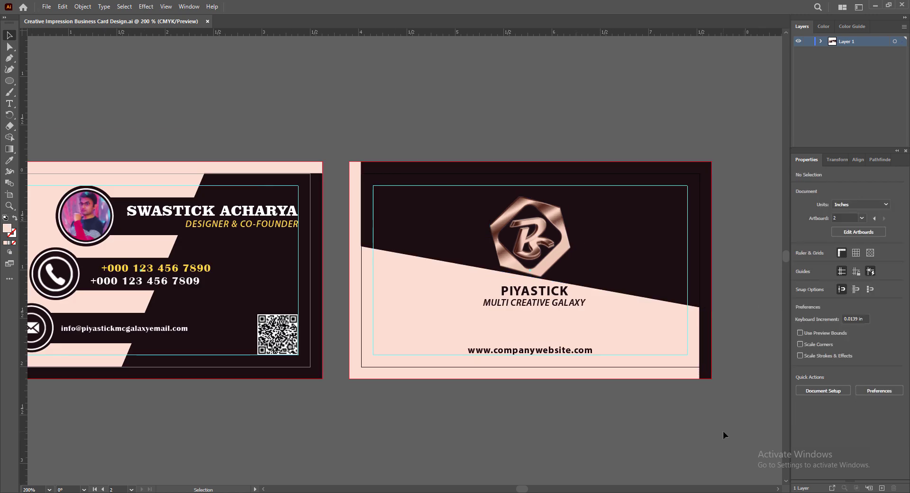
pyautogui.scroll(-1, 537, 141)
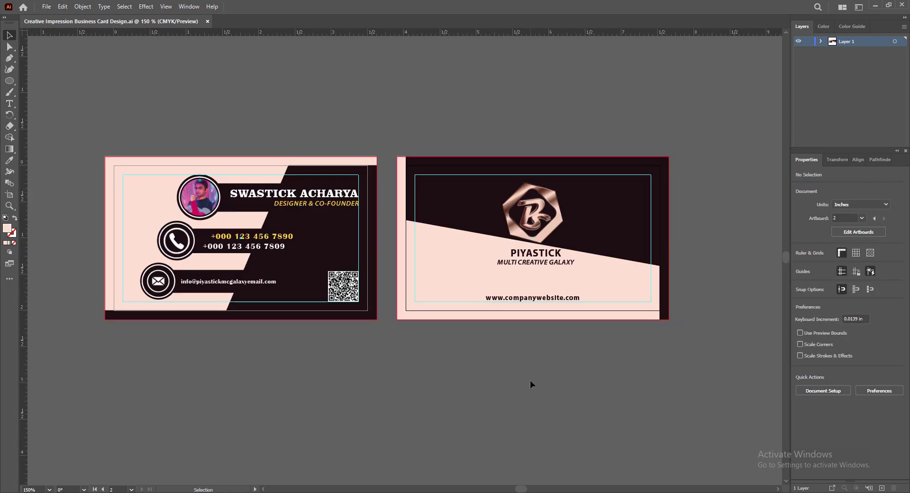
pyautogui.scroll(2, 531, 381)
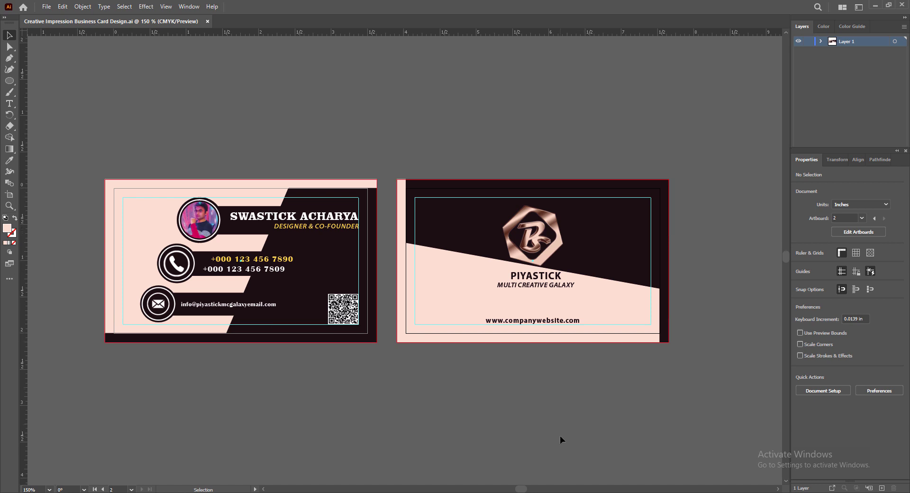
pyautogui.scroll(1, 389, 258)
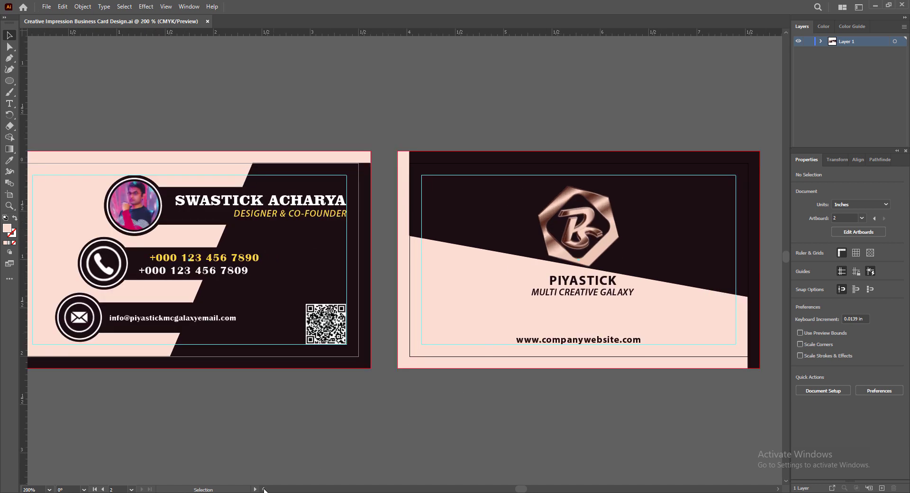
pyautogui.click(264, 490)
pyautogui.click(264, 489)
pyautogui.click(264, 489)
pyautogui.click(777, 490)
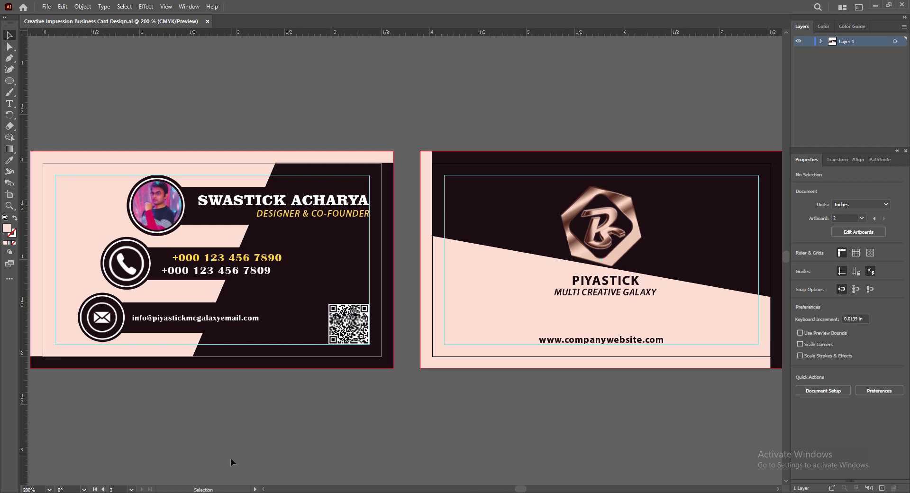
pyautogui.click(264, 490)
pyautogui.click(777, 489)
pyautogui.scroll(-1, 407, 268)
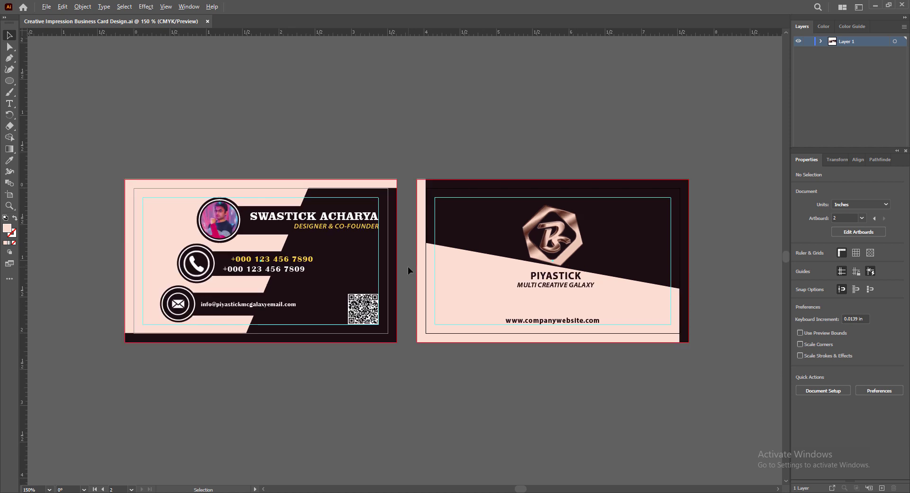
pyautogui.scroll(1, 408, 268)
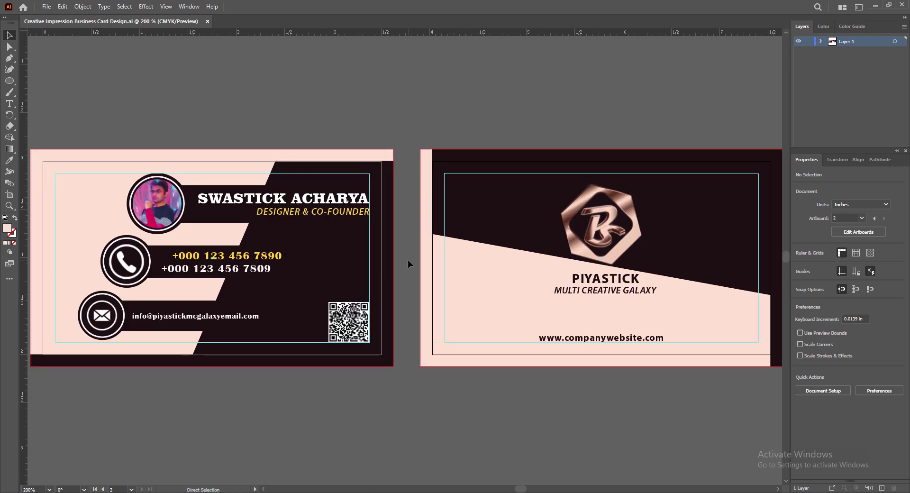